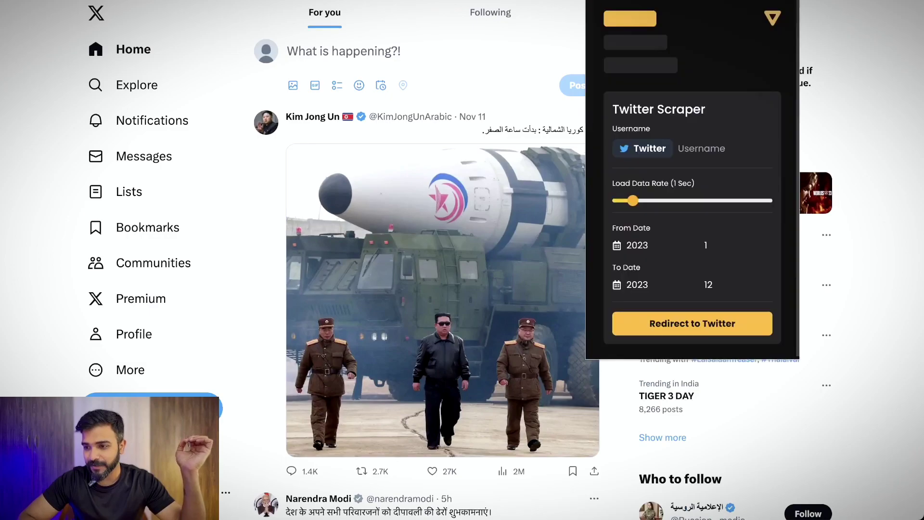
# Note Alex Hormozi's July 2021 join date and run Twitter Scraper for 2021-07 to 2023-12
pyautogui.moveTo(614, 113); pyautogui.dragTo(713, 116)
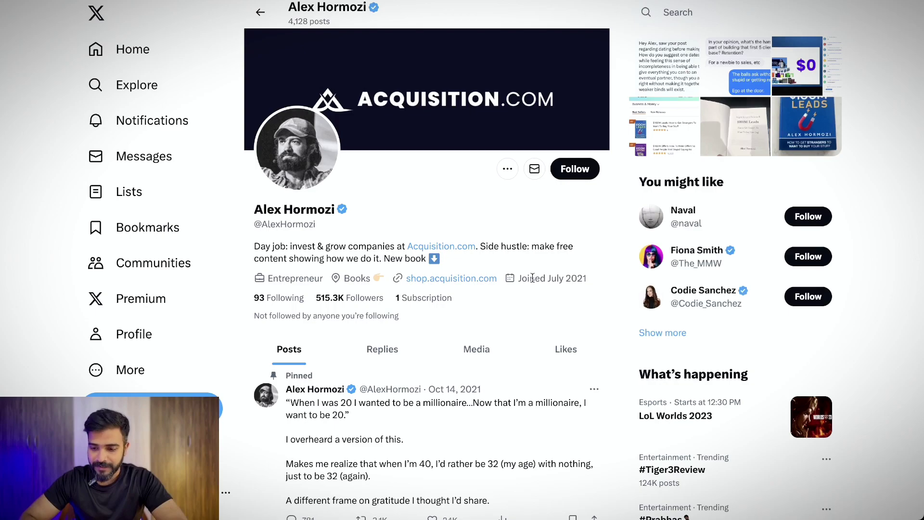
pyautogui.moveTo(518, 280); pyautogui.dragTo(583, 278)
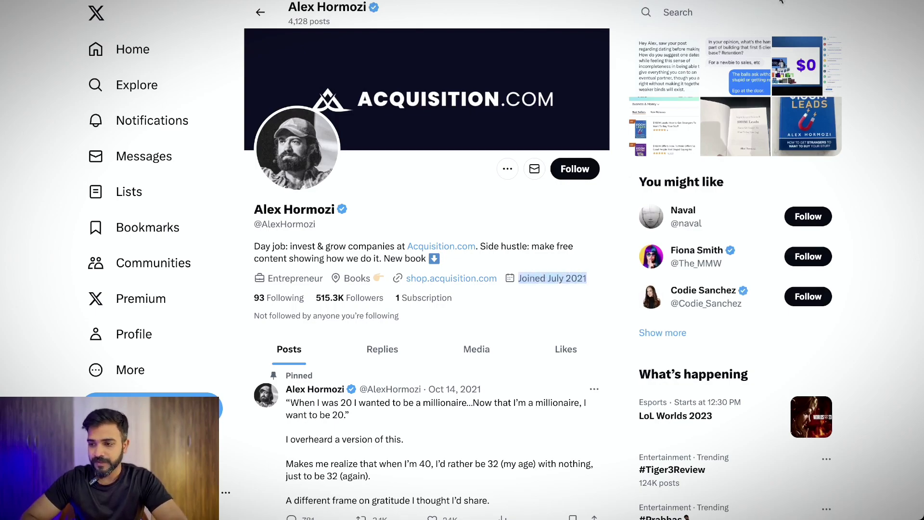
pyautogui.click(767, 2)
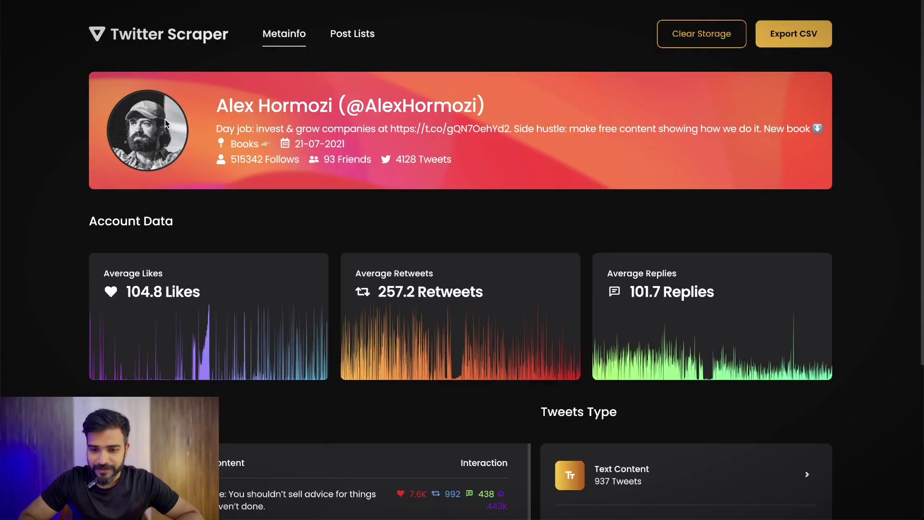
# Review the Metainfo statistics and filter the post list to Text Content tweets
pyautogui.scroll(-2, 356, 176)
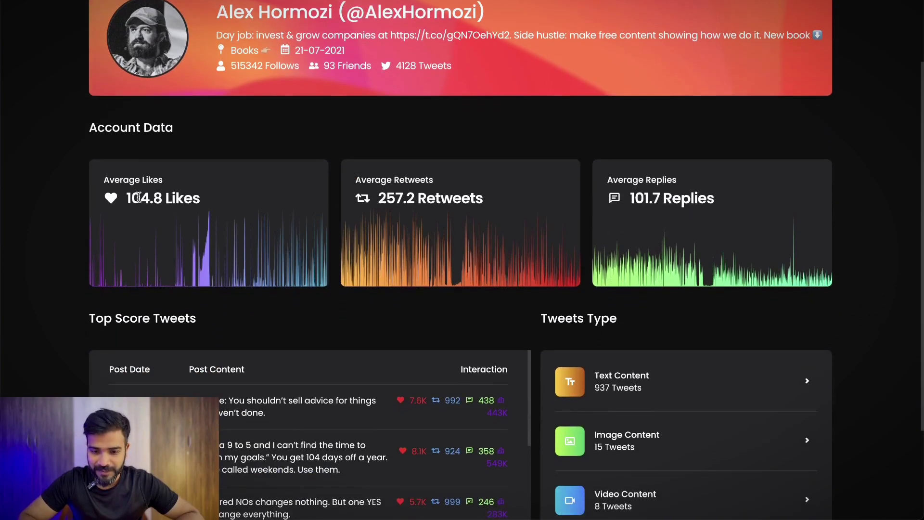
pyautogui.scroll(-3, 213, 238)
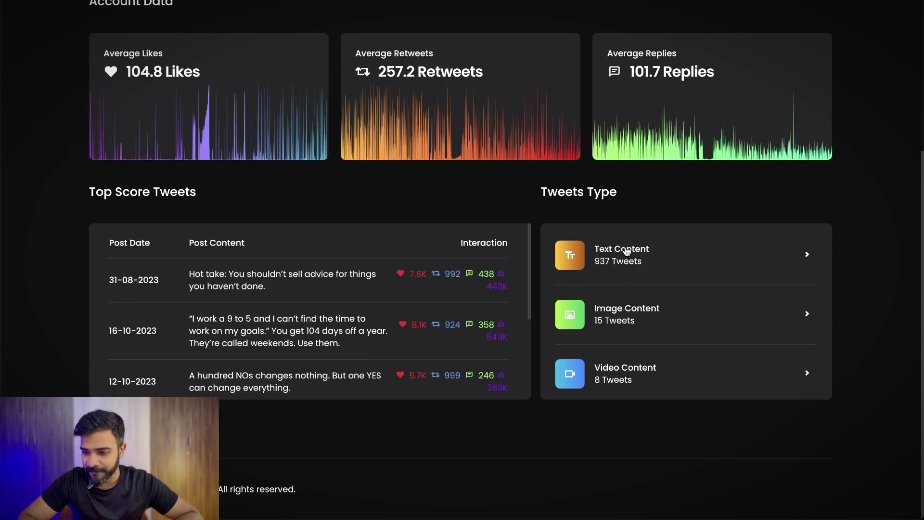
pyautogui.scroll(5, 638, 268)
pyautogui.scroll(-5, 730, 147)
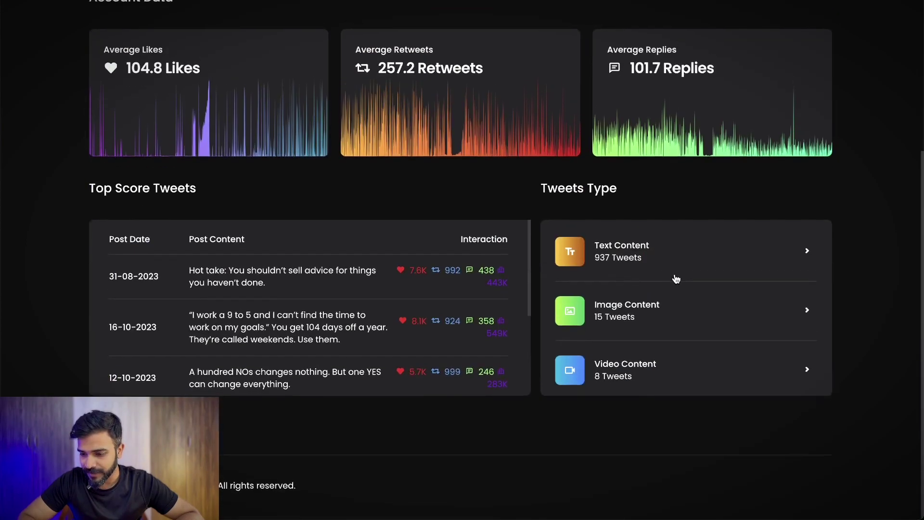
pyautogui.scroll(1, 649, 214)
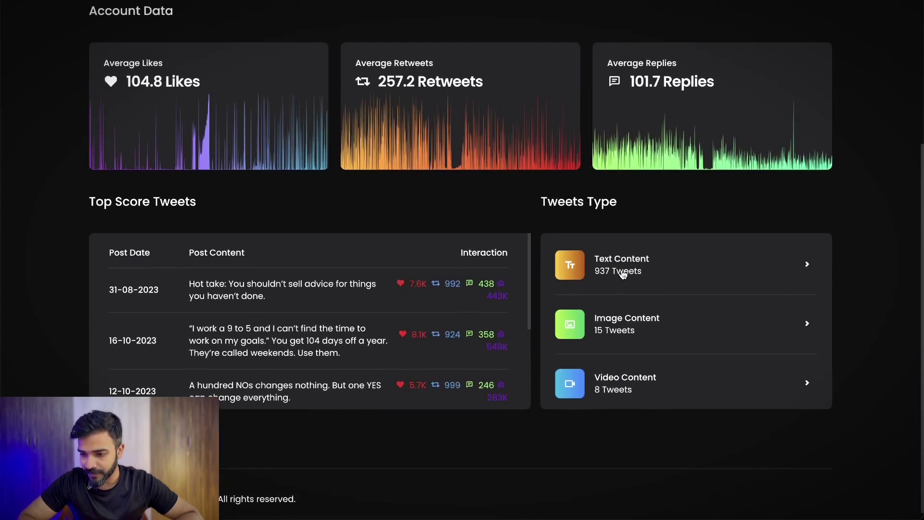
pyautogui.click(623, 273)
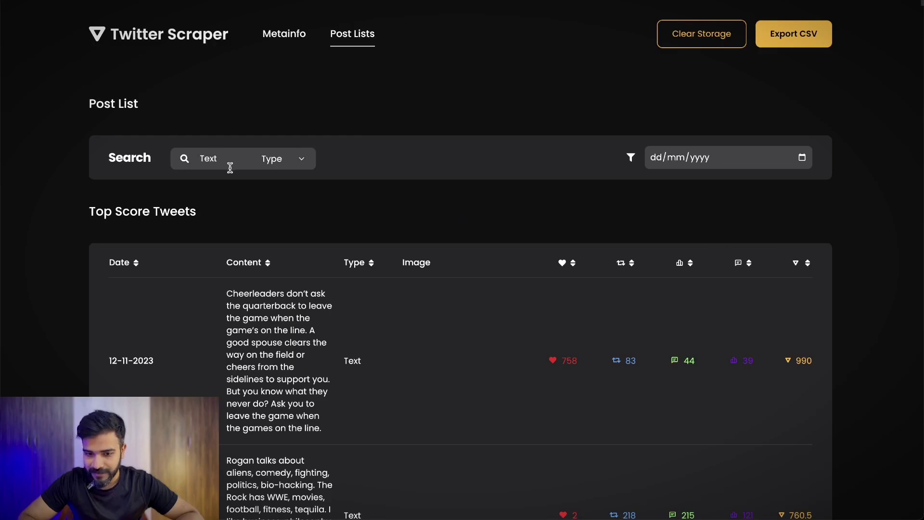
pyautogui.scroll(-20, 613, 213)
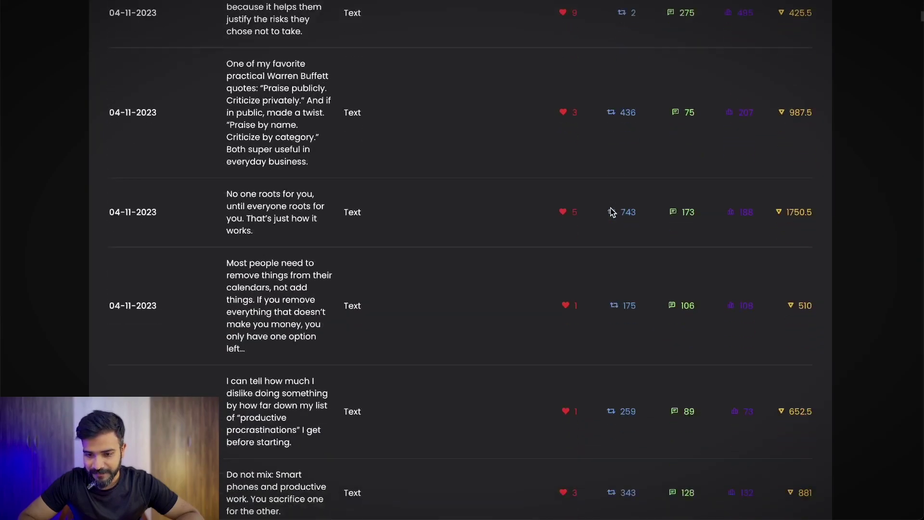
pyautogui.scroll(20, 611, 210)
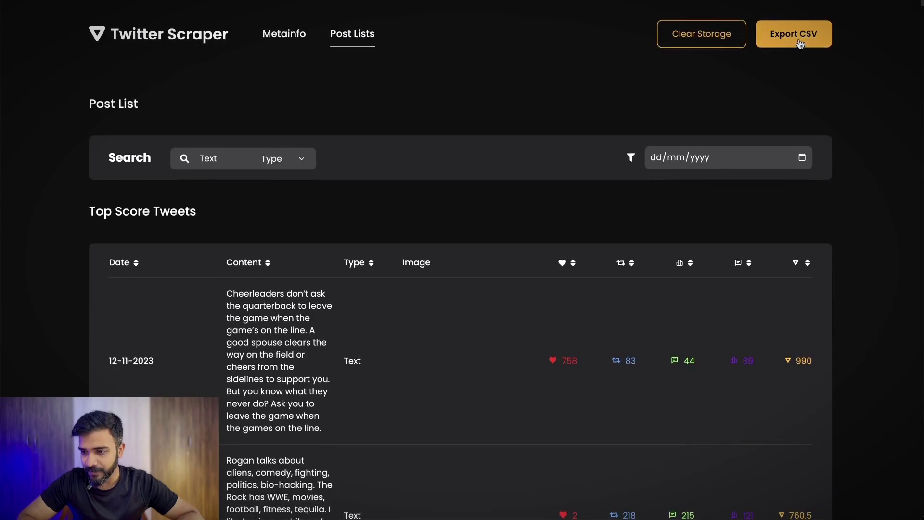
# Export the scraped tweets as a CSV file and open YouTube in a new tab
pyautogui.click(795, 35)
pyautogui.hotkey('ctrl', 'Tab')
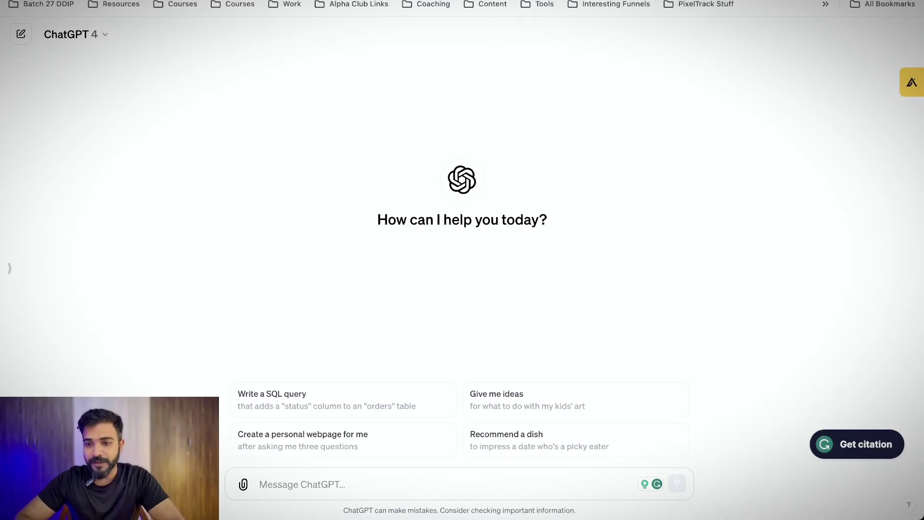
pyautogui.rightClick(404, 0)
pyautogui.click(424, 1)
pyautogui.write('y')
pyautogui.press('Tab')
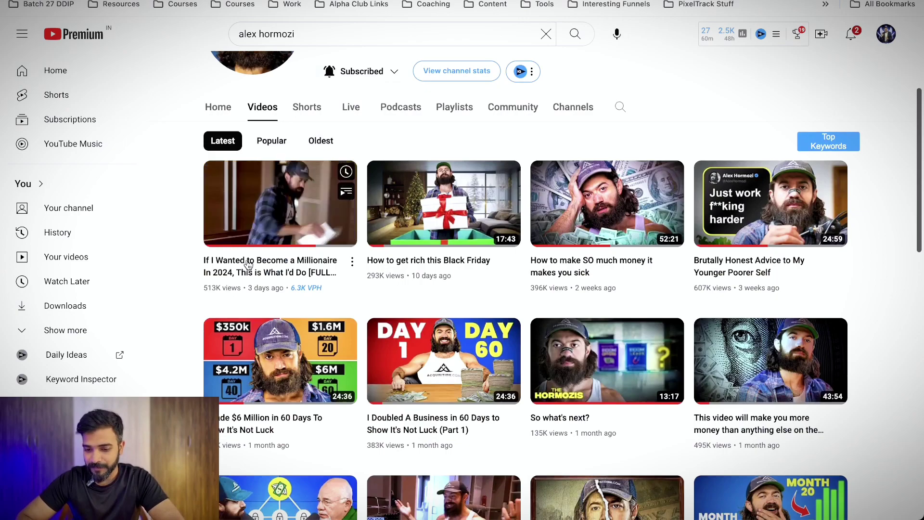
pyautogui.scroll(-1, 809, 239)
pyautogui.click(272, 89)
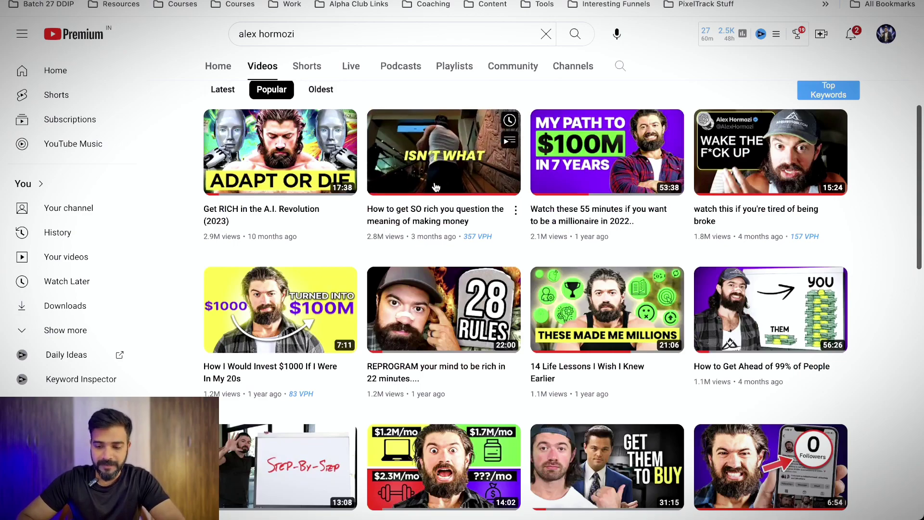
pyautogui.rightClick(427, 1)
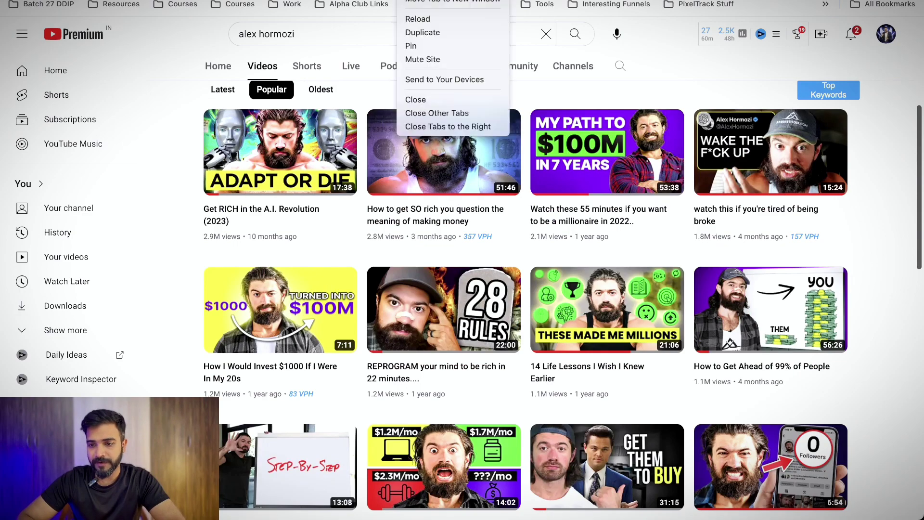
pyautogui.click(428, 2)
pyautogui.write('glas')
pyautogui.press('Return')
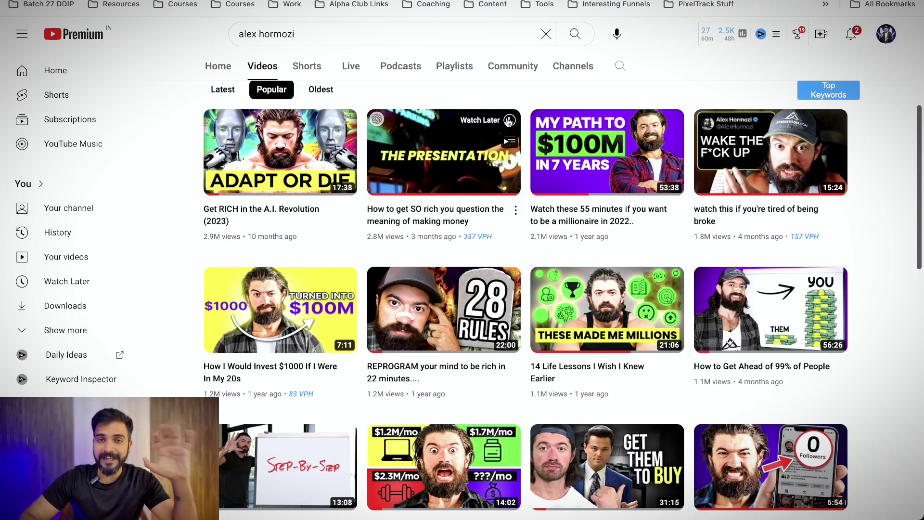
# Open and pause the 'How to get SO rich' video, then expand Glasp Transcript & Summary
pyautogui.click(453, 146)
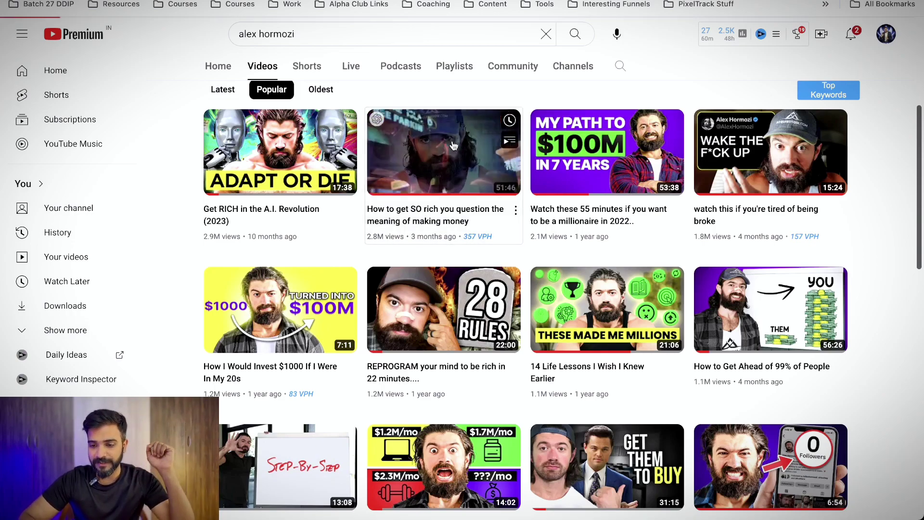
pyautogui.click(457, 235)
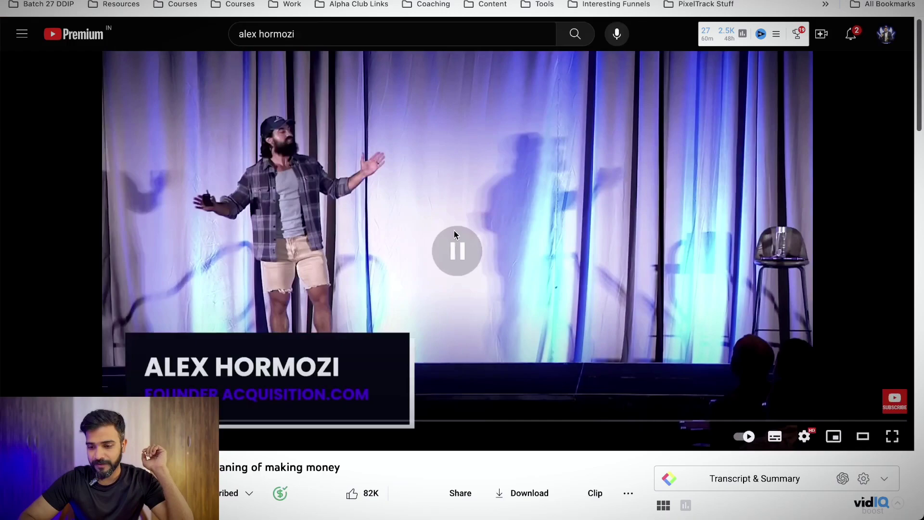
pyautogui.scroll(-5, 288, 249)
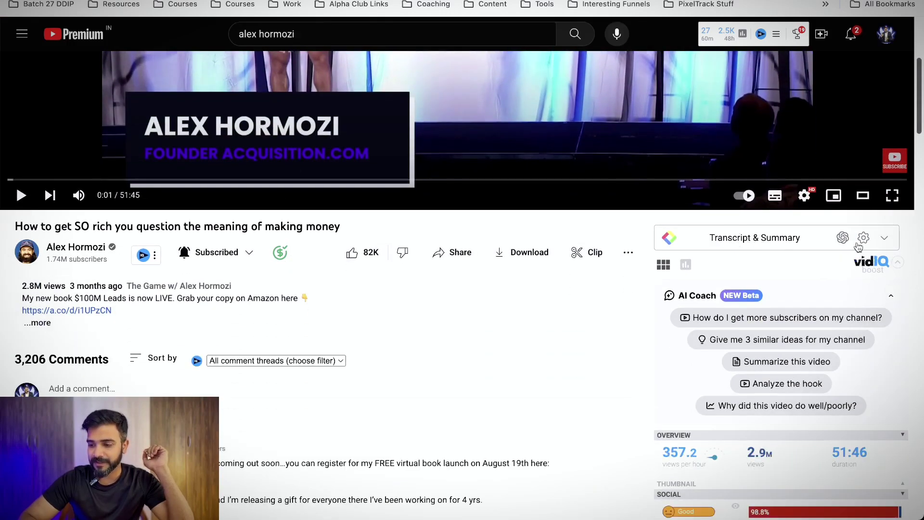
pyautogui.click(886, 239)
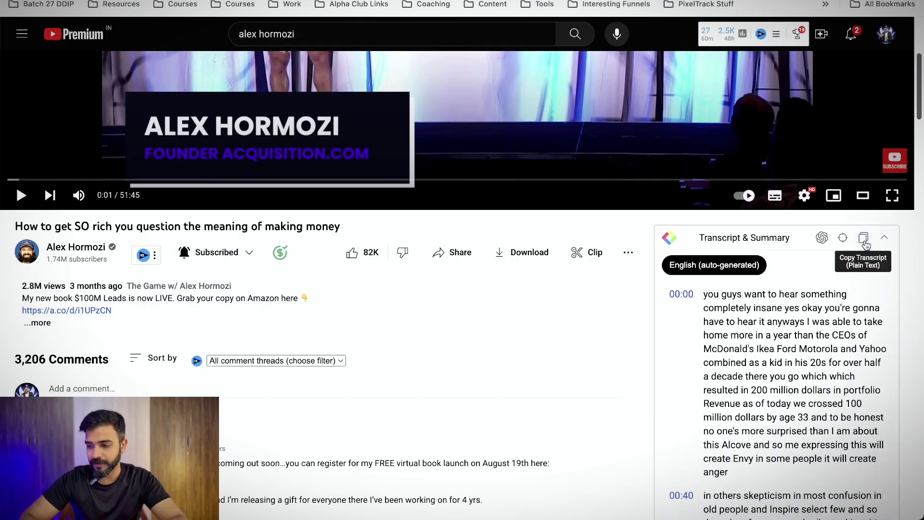
# Paste the copied transcript into a new Google Doc titled after the video and open File > Download
pyautogui.hotkey('ctrl', 'Tab')
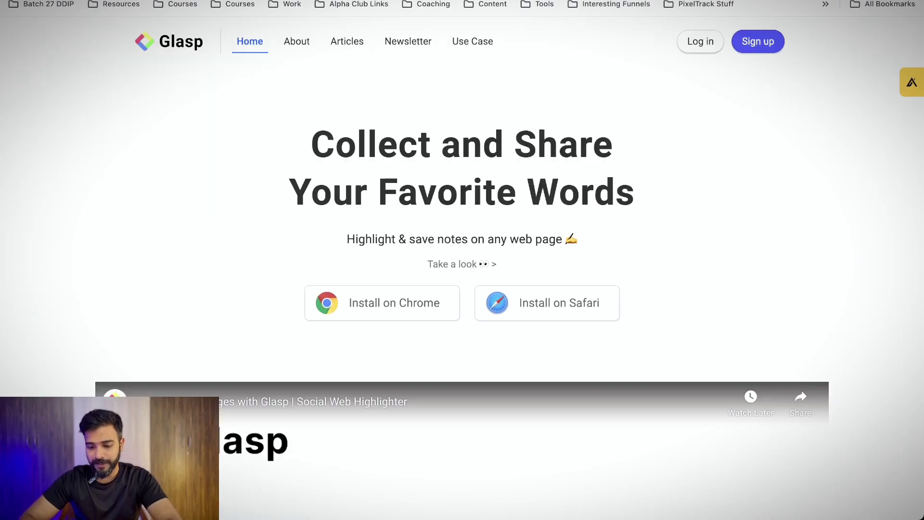
pyautogui.hotkey('ctrl', 'l')
pyautogui.write('do')
pyautogui.press('Return')
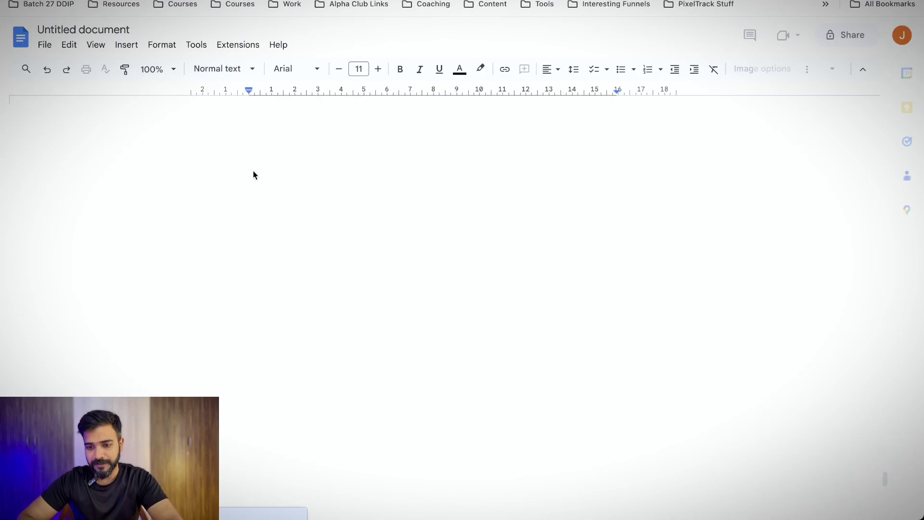
pyautogui.hotkey('ctrl', 'v')
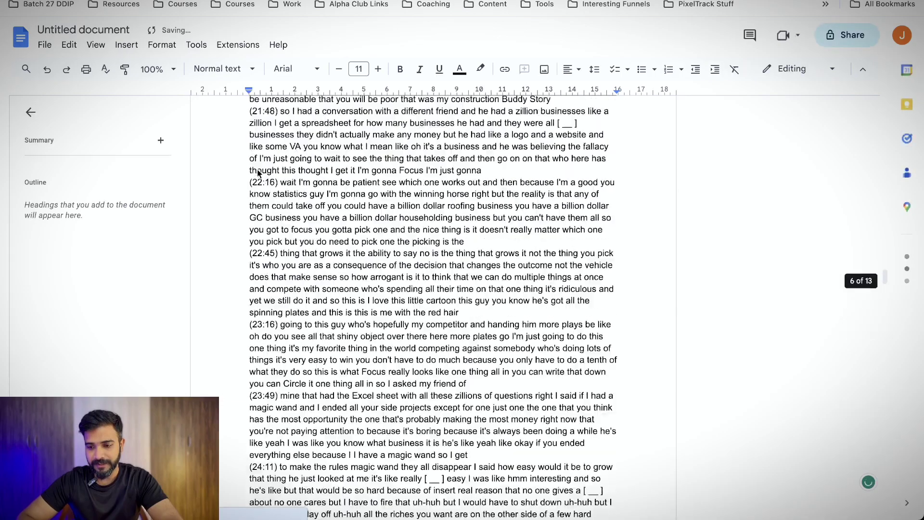
pyautogui.scroll(20, 257, 173)
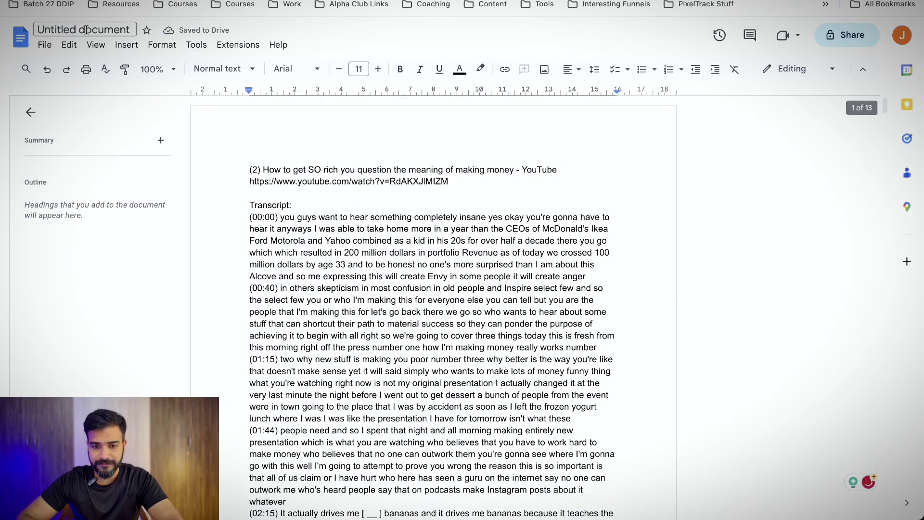
pyautogui.click(86, 30)
pyautogui.click(45, 46)
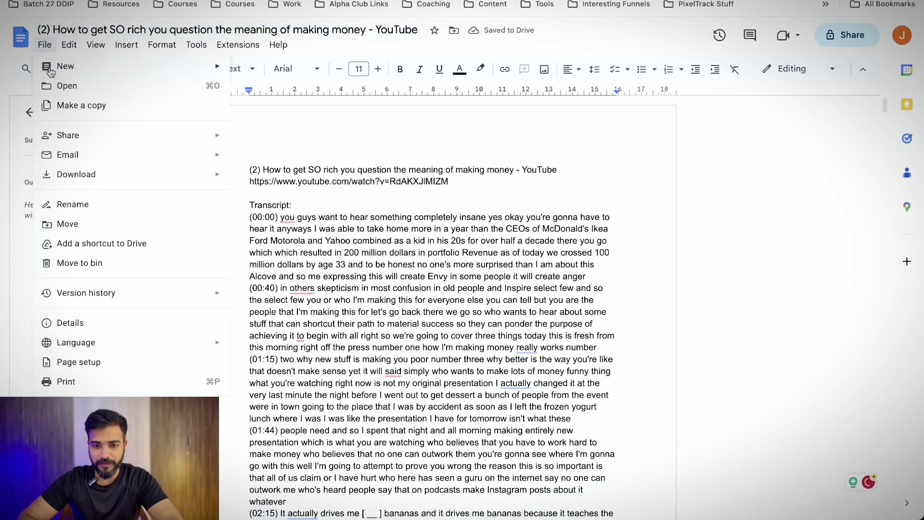
pyautogui.moveTo(105, 175)
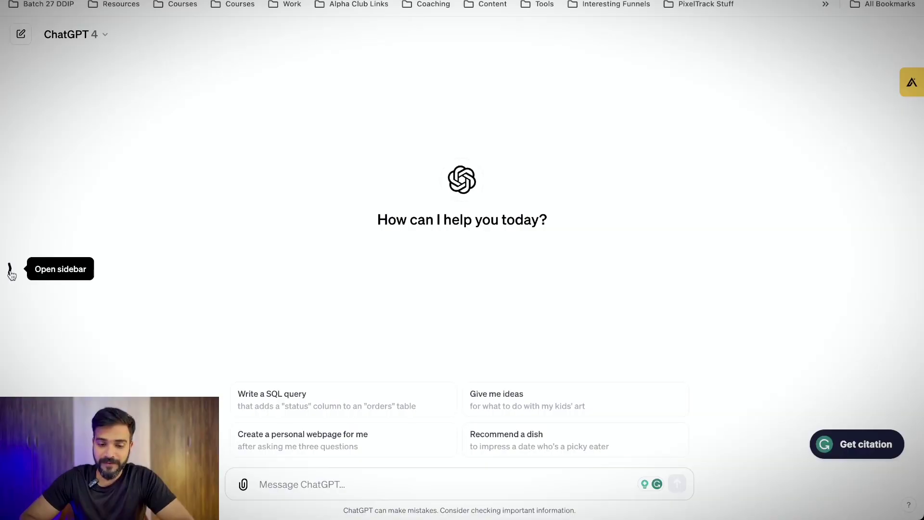
# Go to My GPTs via Explore in the sidebar, then collapse the sidebar
pyautogui.click(10, 268)
pyautogui.click(64, 90)
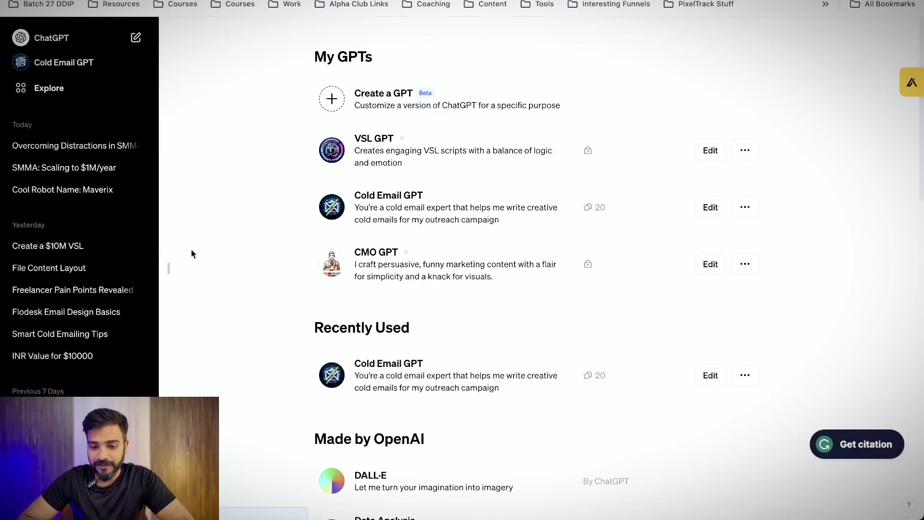
pyautogui.click(167, 273)
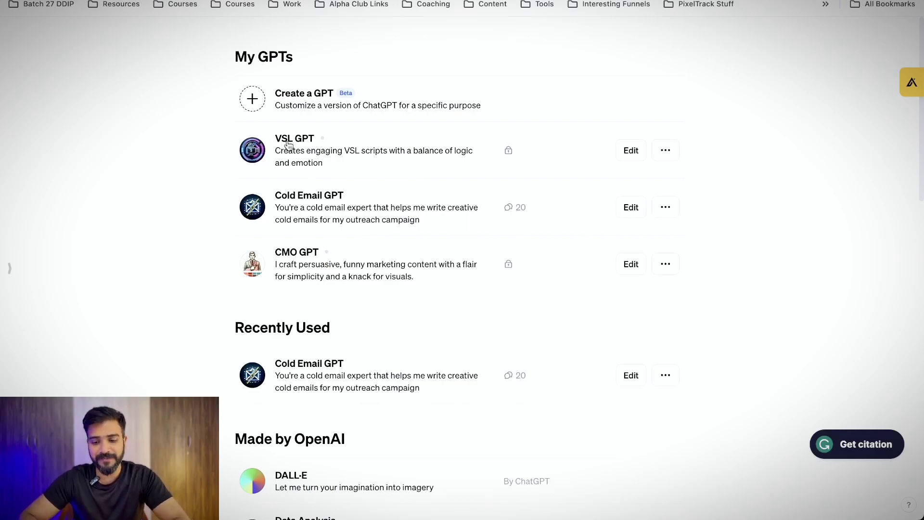
# Start a new custom GPT and select the Alex Hormozi prompt text in the Google Doc
pyautogui.click(253, 100)
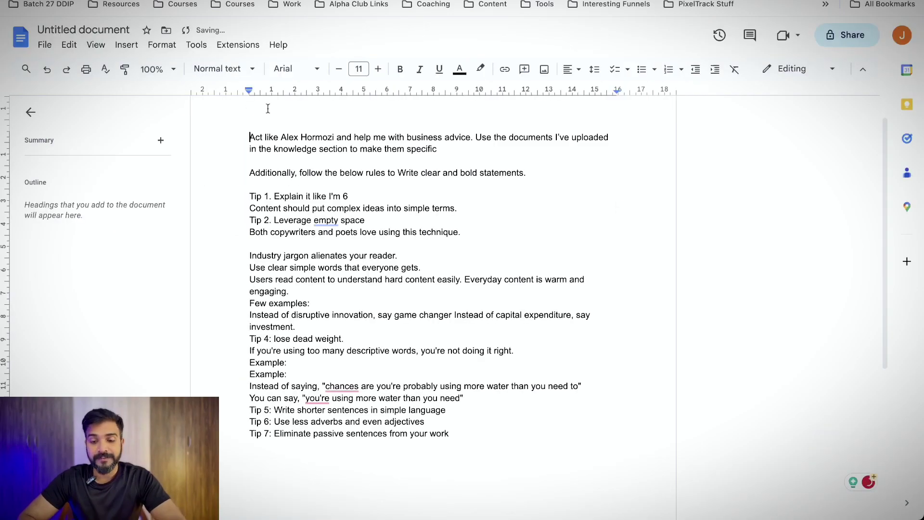
pyautogui.moveTo(243, 132); pyautogui.dragTo(317, 138)
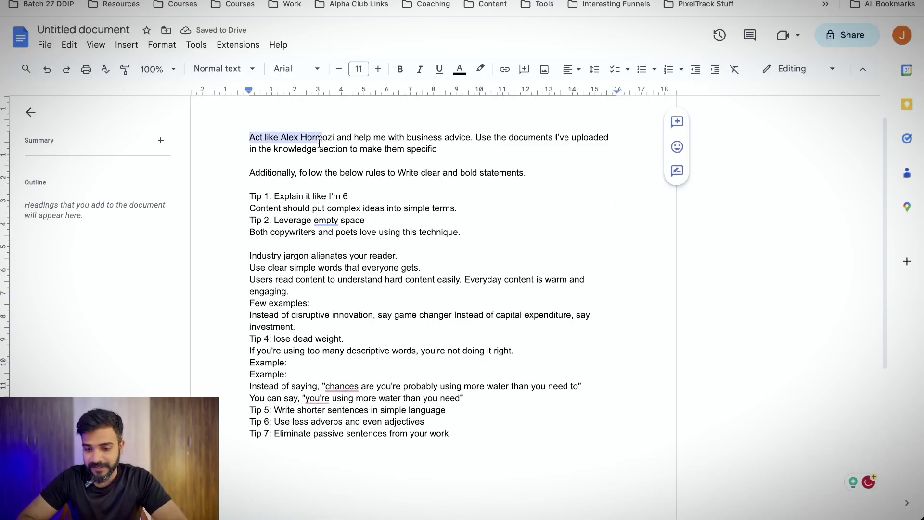
pyautogui.click(316, 139)
pyautogui.moveTo(253, 137); pyautogui.dragTo(439, 149)
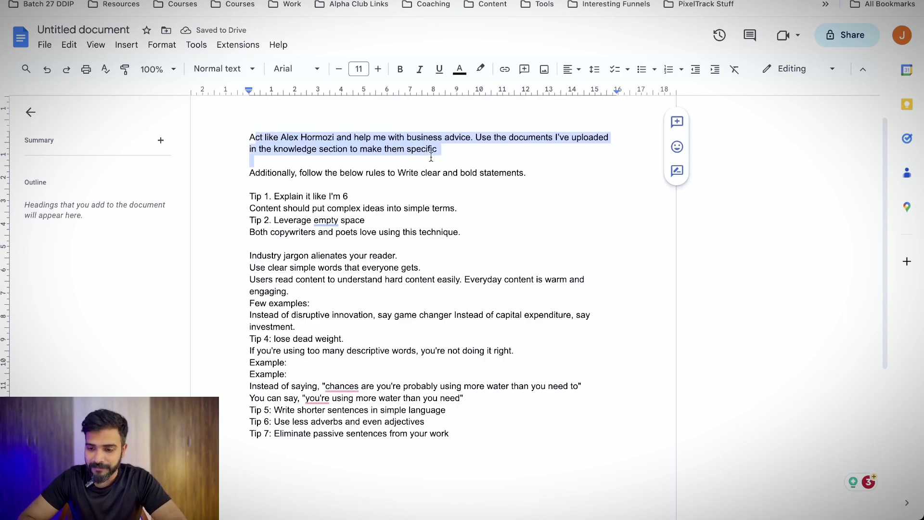
pyautogui.click(448, 148)
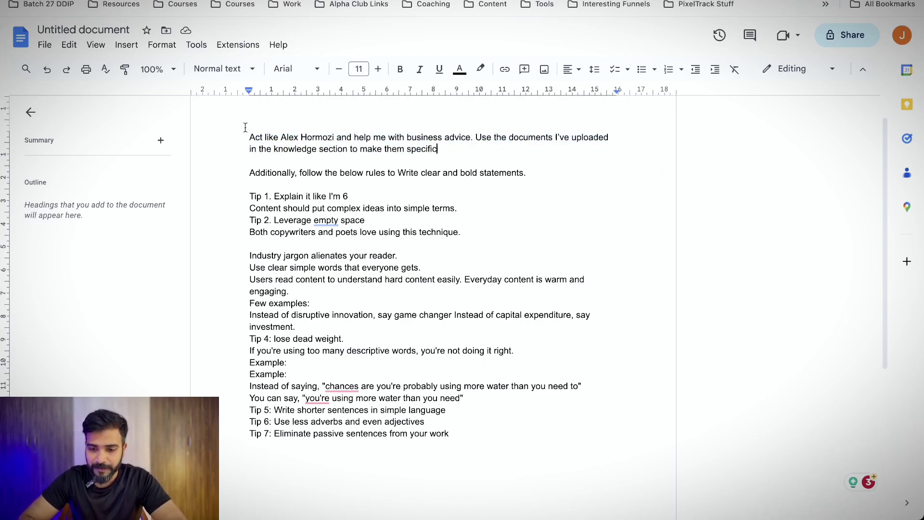
pyautogui.moveTo(246, 132); pyautogui.dragTo(492, 435)
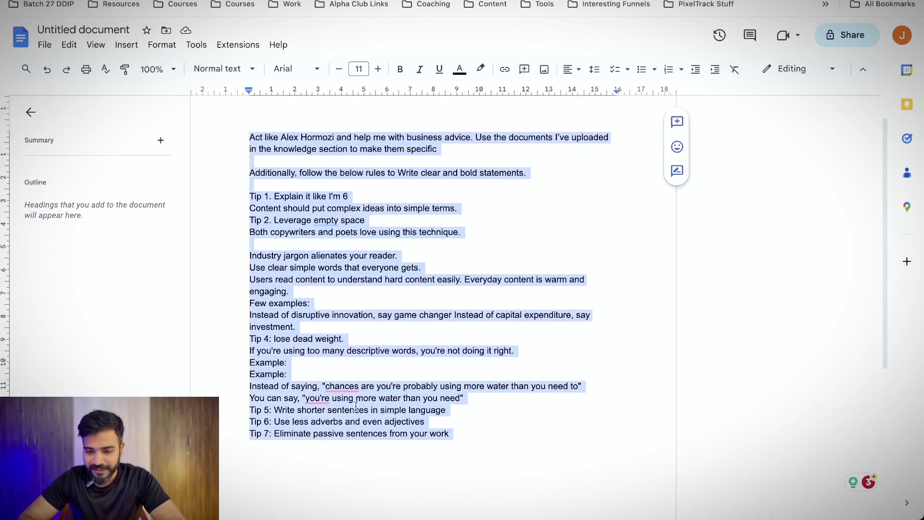
# Delete the blank line before 'Industry jargon alienates your reader' and select the prompt through Tip 7
pyautogui.click(253, 270)
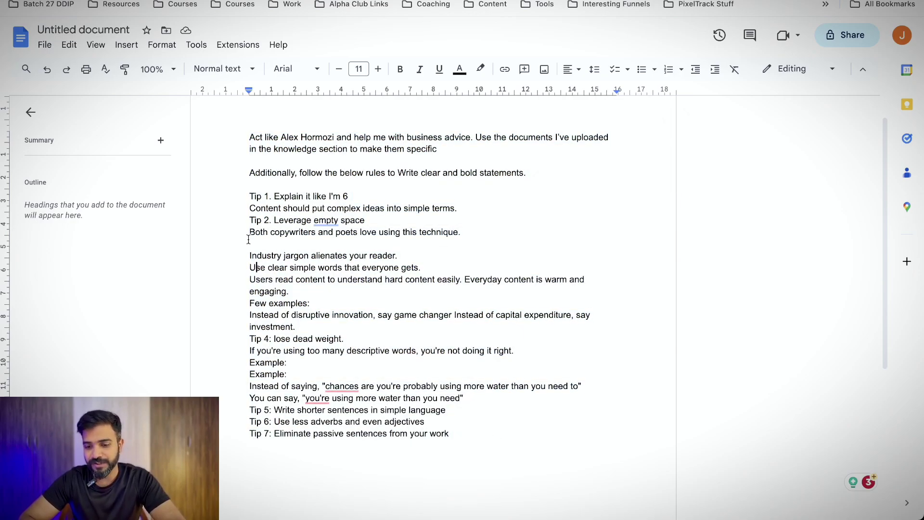
pyautogui.press('BackSpace')
pyautogui.moveTo(251, 130); pyautogui.dragTo(518, 424)
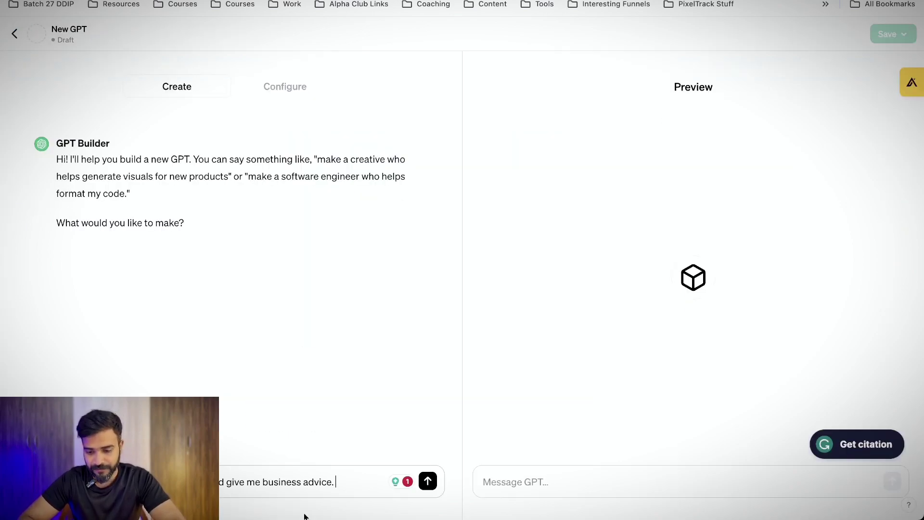
# Send the Hormozi advice prompt to GPT Builder, name it Mozi Microbot, and reply 'Yes' to the picture
pyautogui.hotkey('ctrl', 'v')
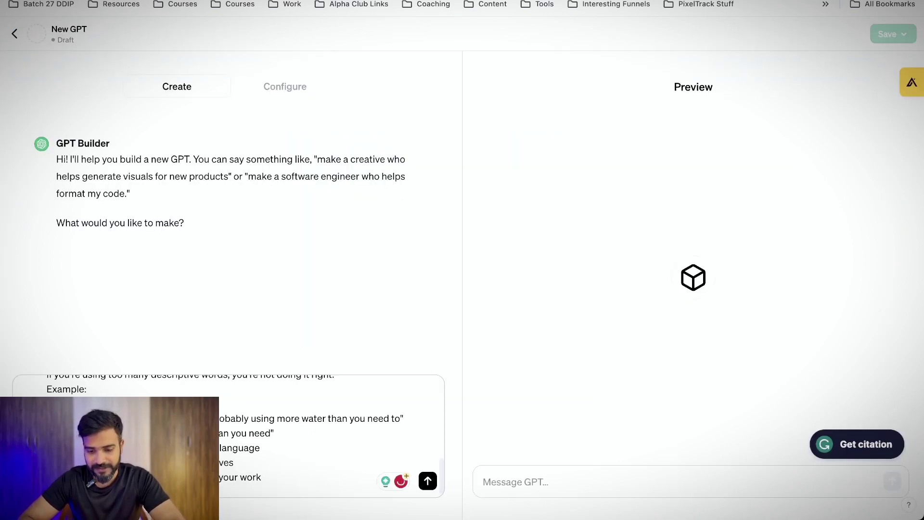
pyautogui.press('Return')
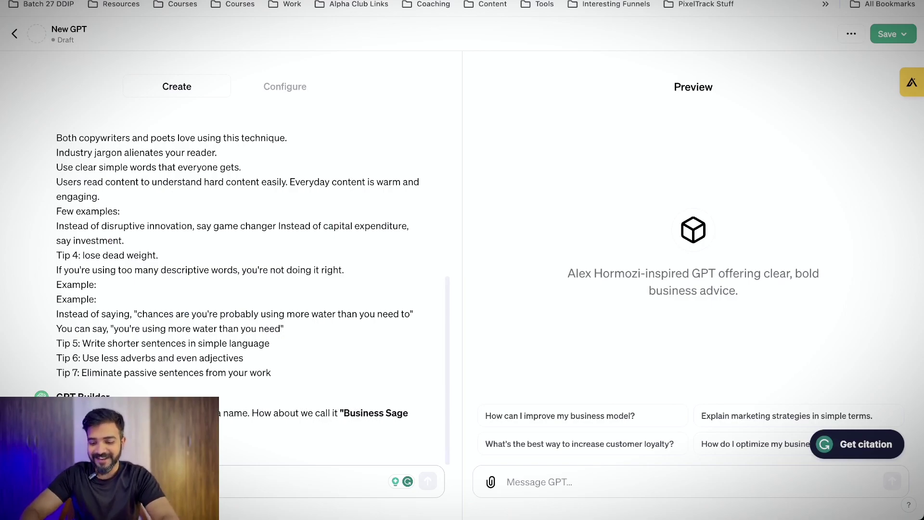
pyautogui.hotkey('ctrl', 'v')
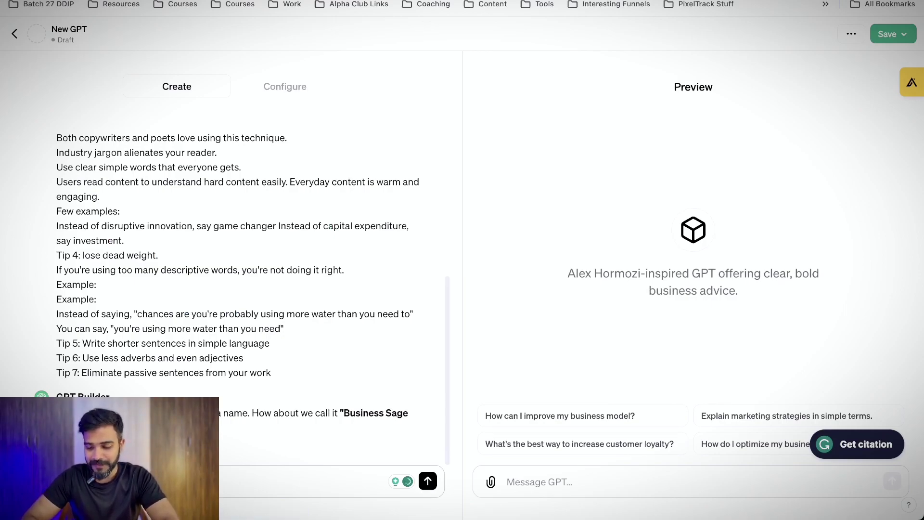
pyautogui.press('Return')
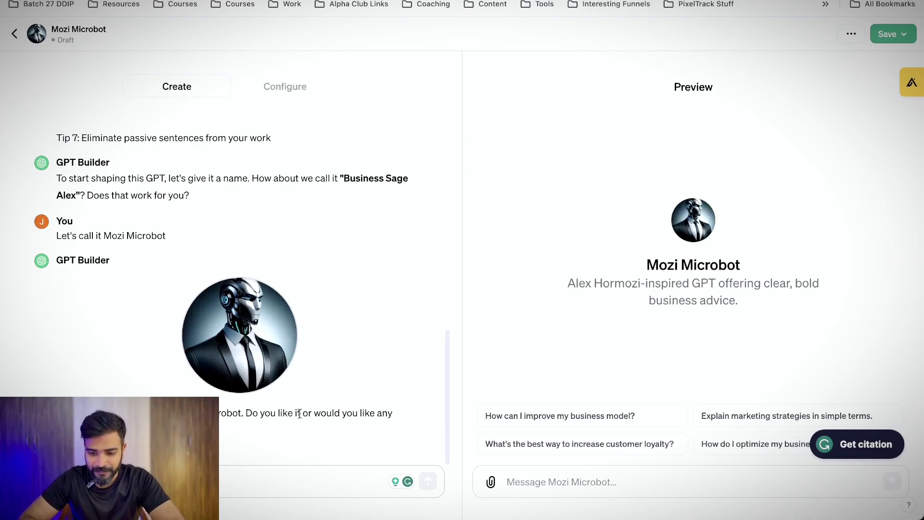
pyautogui.write('Yes')
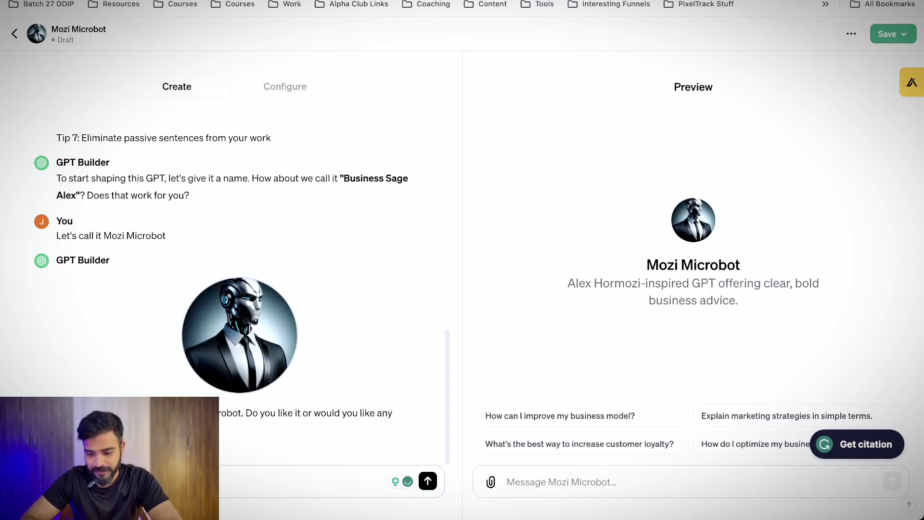
pyautogui.press('Return')
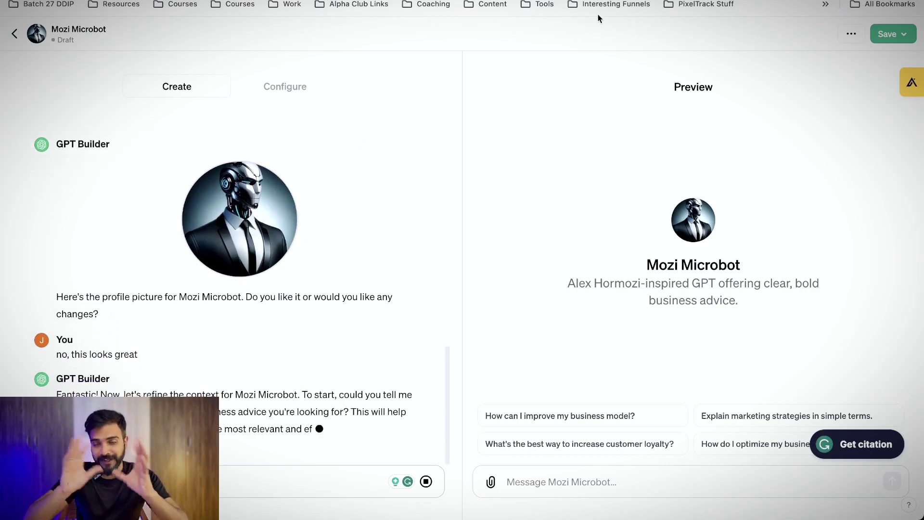
pyautogui.hotkey('ctrl', 't')
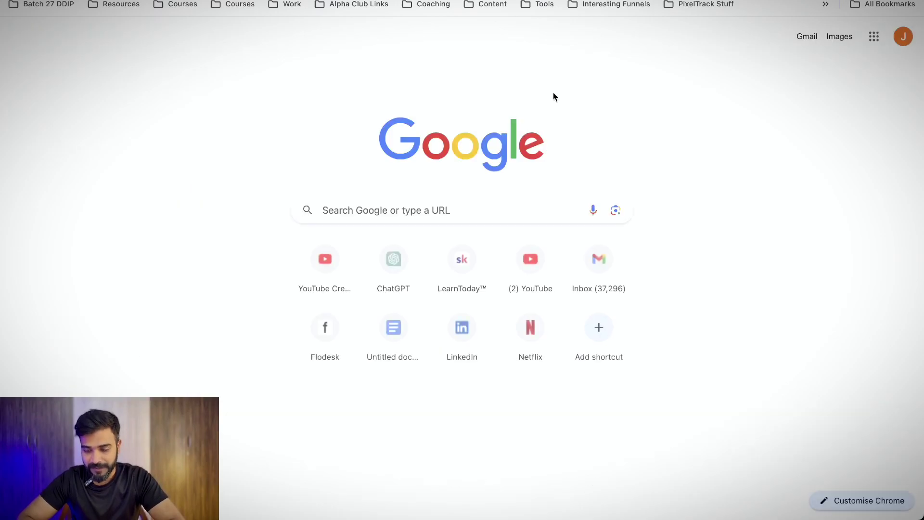
# Import AlexHormozi (1).csv into a new Google Sheets spreadsheet via File > Import > Upload
pyautogui.write('sheets')
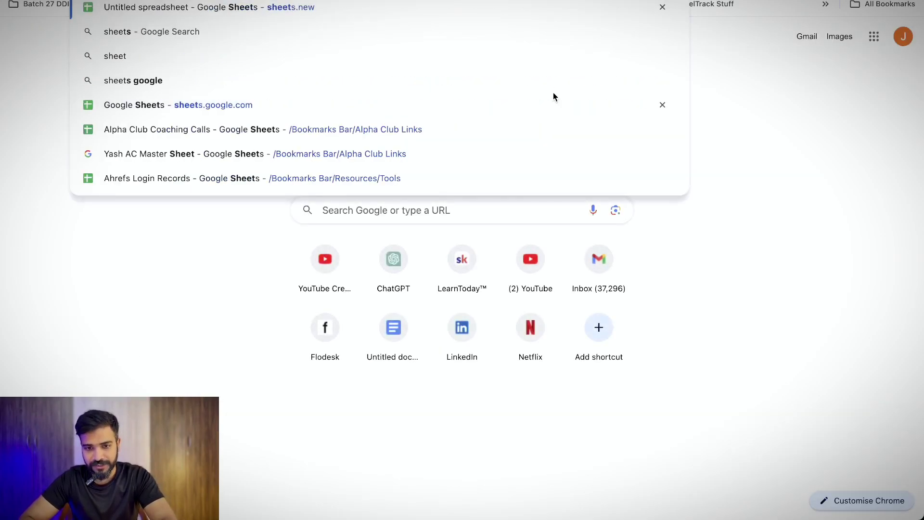
pyautogui.press('Return')
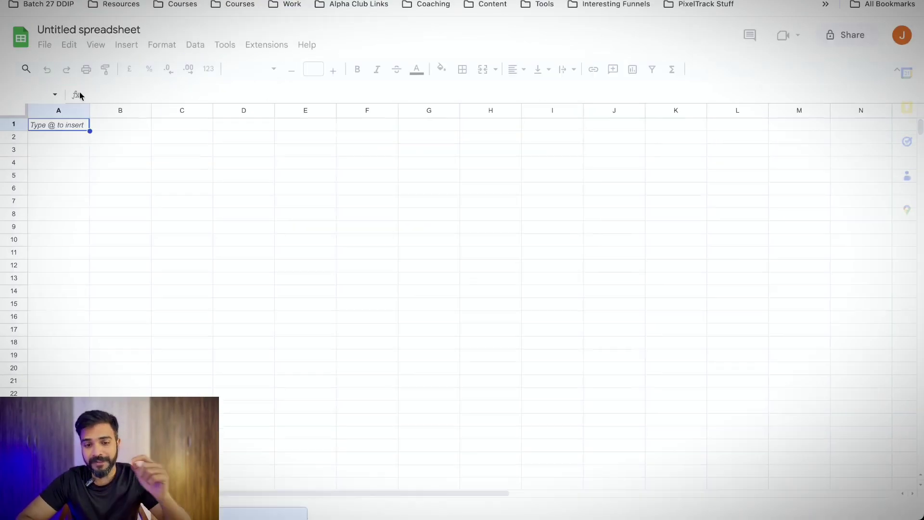
pyautogui.click(45, 45)
pyautogui.click(72, 106)
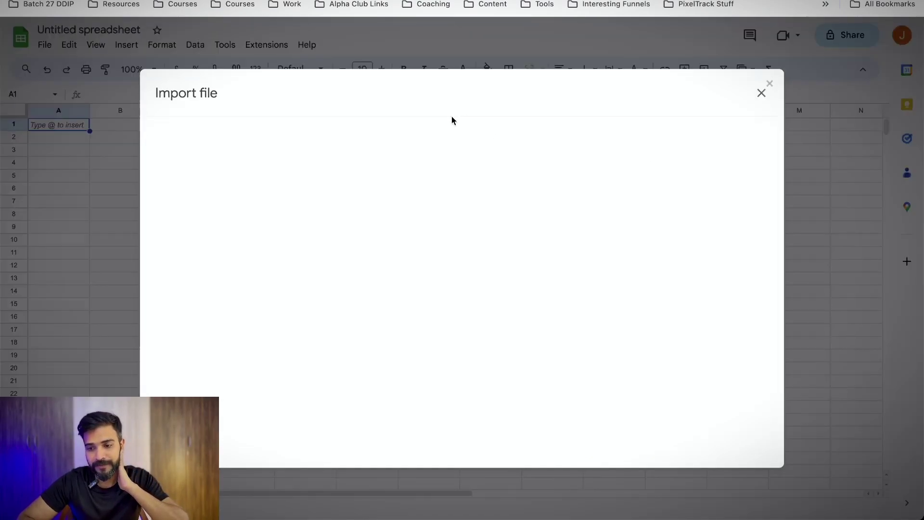
pyautogui.click(375, 140)
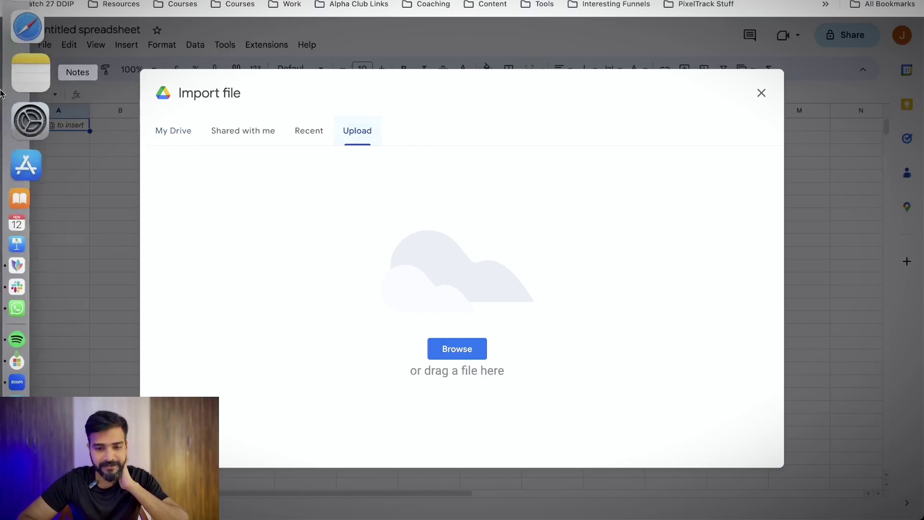
pyautogui.click(18, 11)
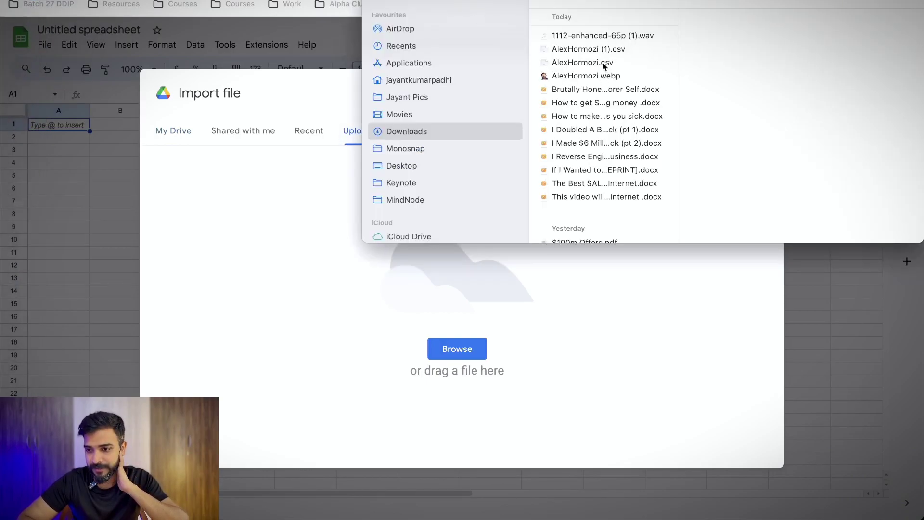
pyautogui.click(589, 48)
pyautogui.moveTo(588, 48); pyautogui.dragTo(392, 351)
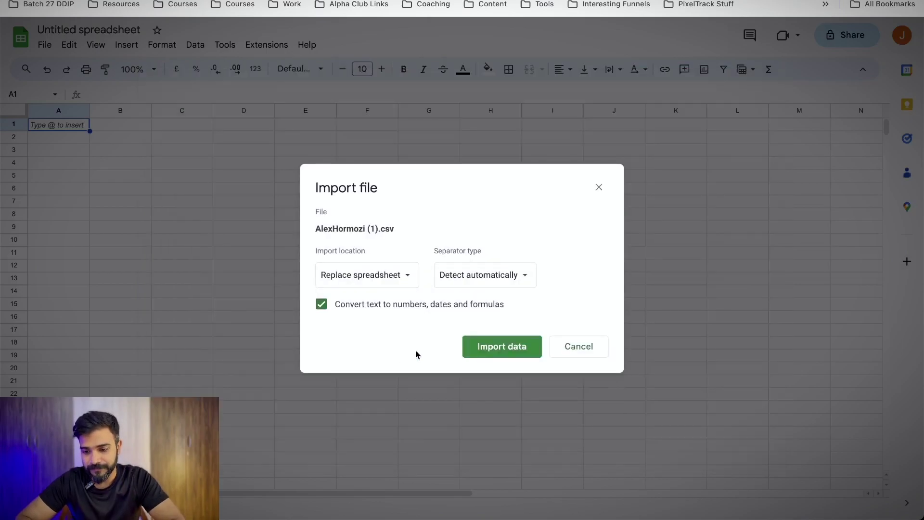
pyautogui.click(485, 348)
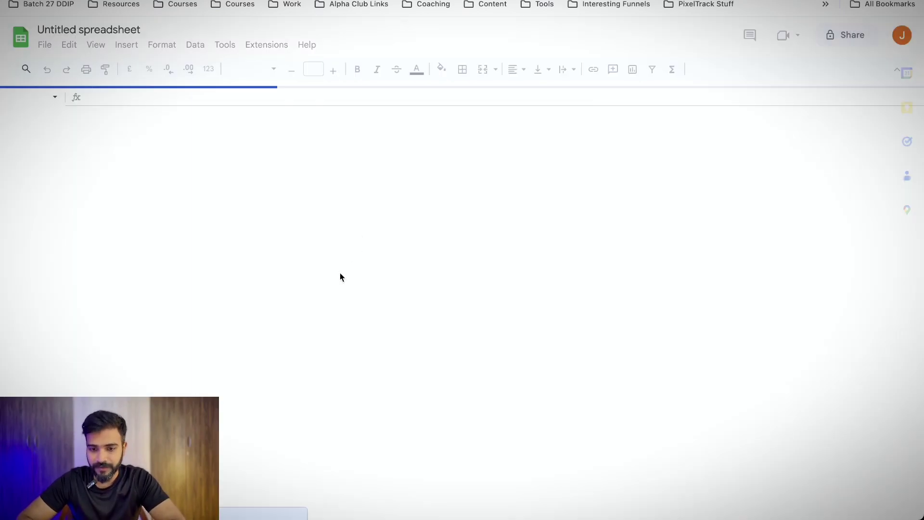
# Widen column C to fit the tweet text, select the Content column, and create a new Google Doc
pyautogui.click(240, 229)
pyautogui.click(193, 144)
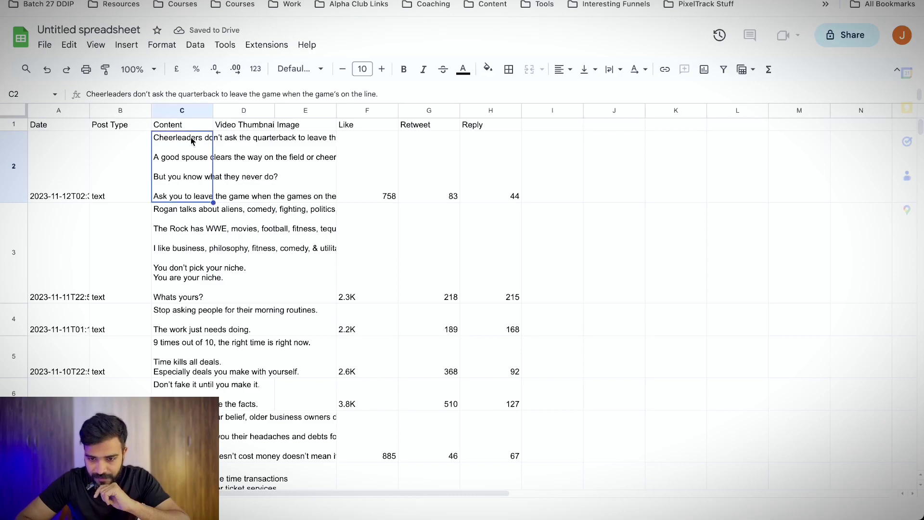
pyautogui.doubleClick(213, 110)
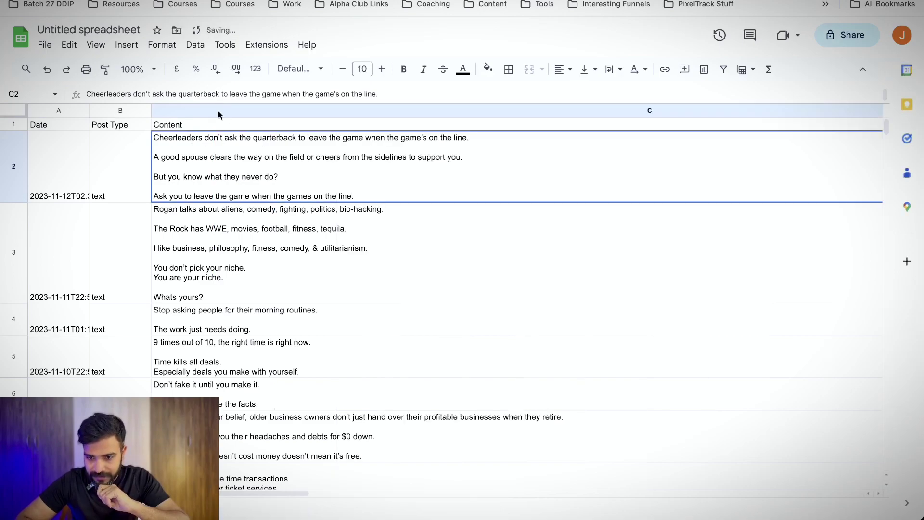
pyautogui.click(255, 112)
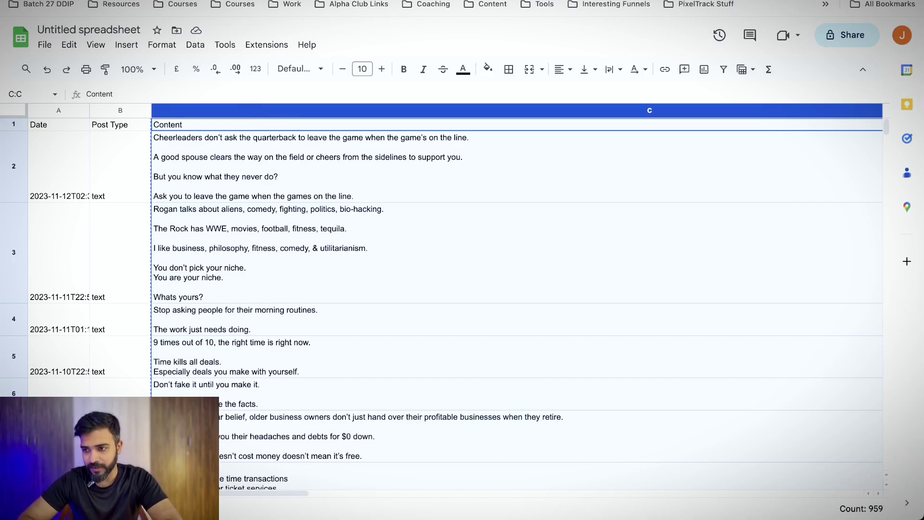
pyautogui.hotkey('ctrl', 't')
pyautogui.write('document - Google Docs - docs.new')
pyautogui.press('Return')
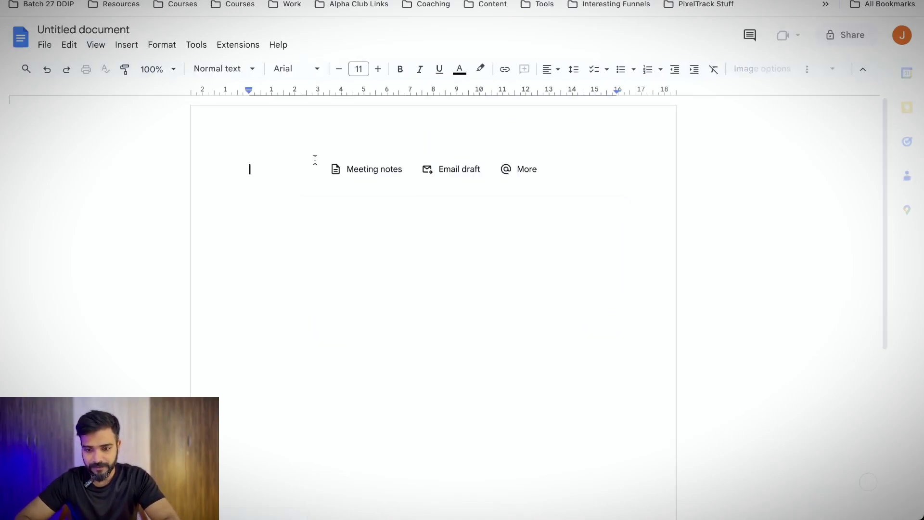
# Paste the tweets as plain text and remove the trailing blank lines
pyautogui.rightClick(296, 186)
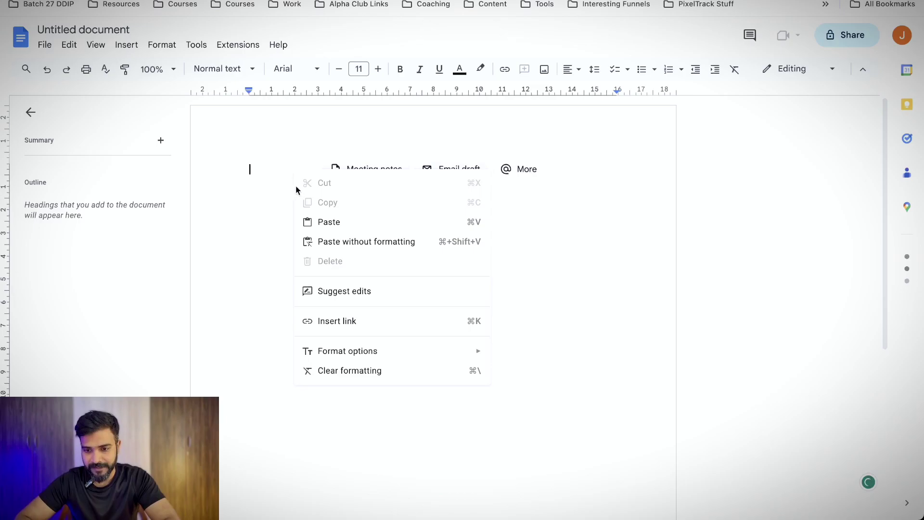
pyautogui.click(347, 245)
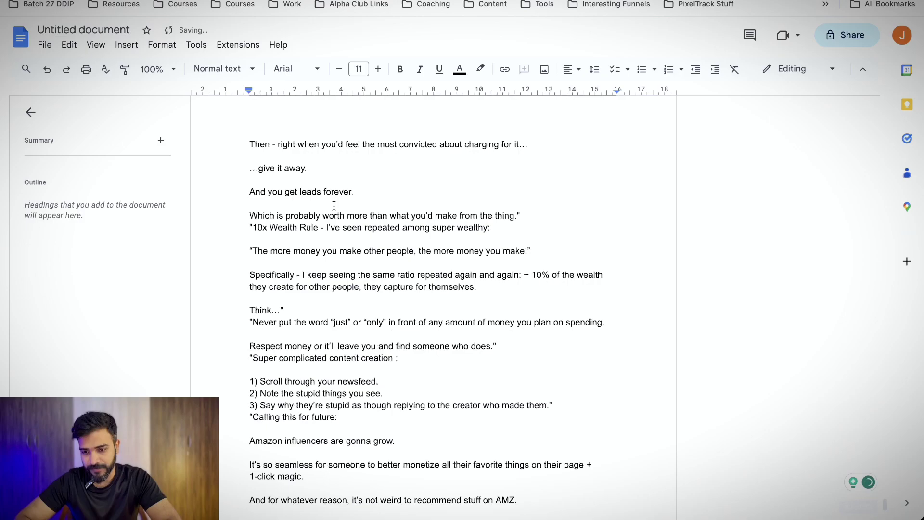
pyautogui.press('BackSpace')
pyautogui.press('BackSpace')
pyautogui.press('BackSpace')
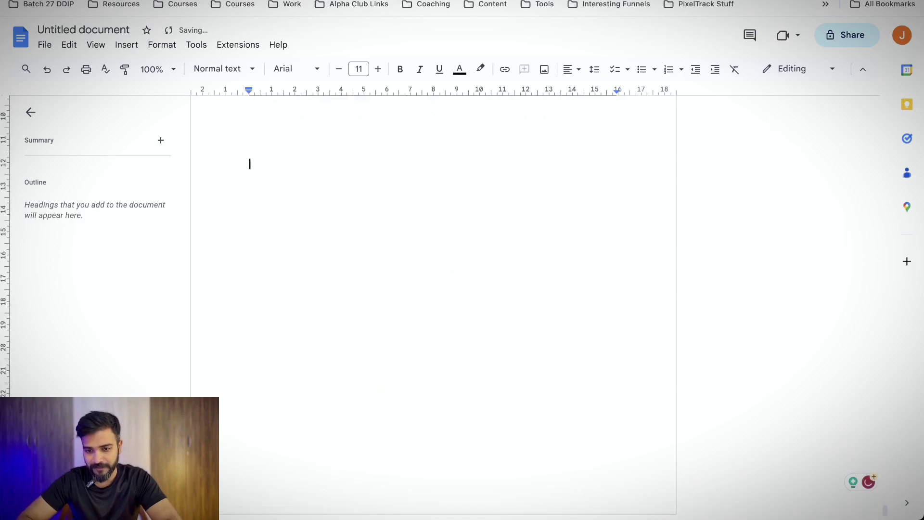
pyautogui.press('BackSpace')
pyautogui.press('BackSpace')
pyautogui.press('BackSpace')
pyautogui.press('BackSpace')
pyautogui.press('BackSpace')
pyautogui.press('BackSpace')
pyautogui.press('BackSpace')
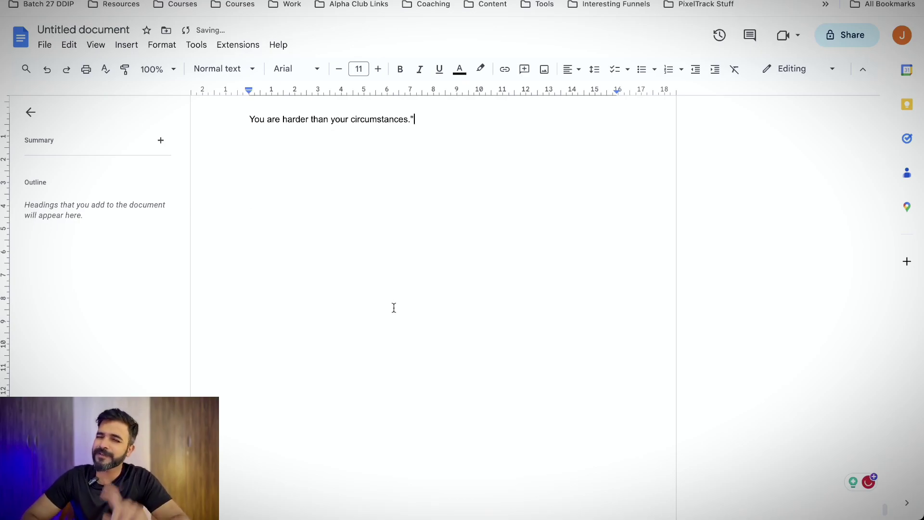
pyautogui.scroll(20, 394, 307)
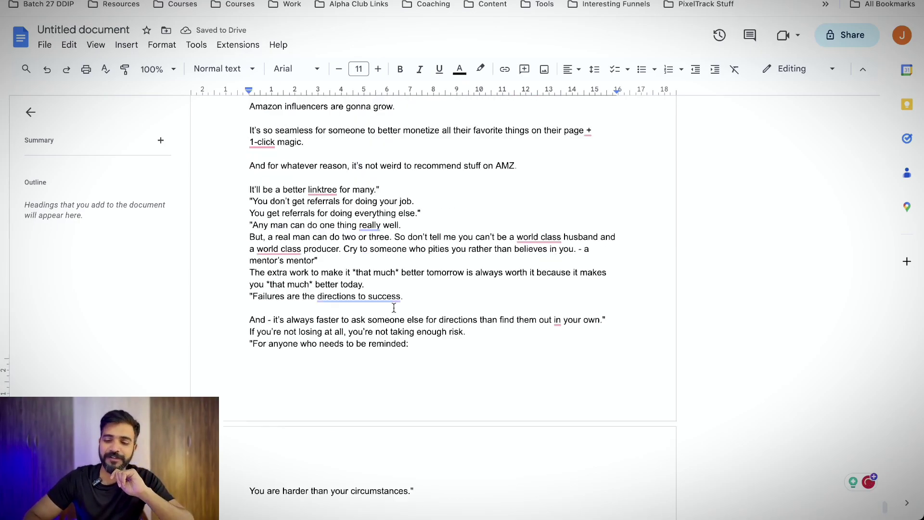
pyautogui.scroll(-20, 394, 307)
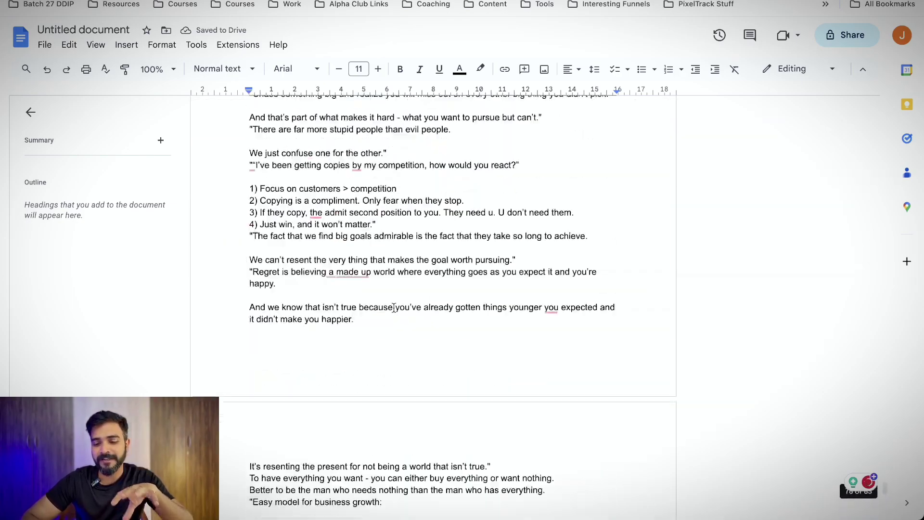
pyautogui.scroll(20, 394, 307)
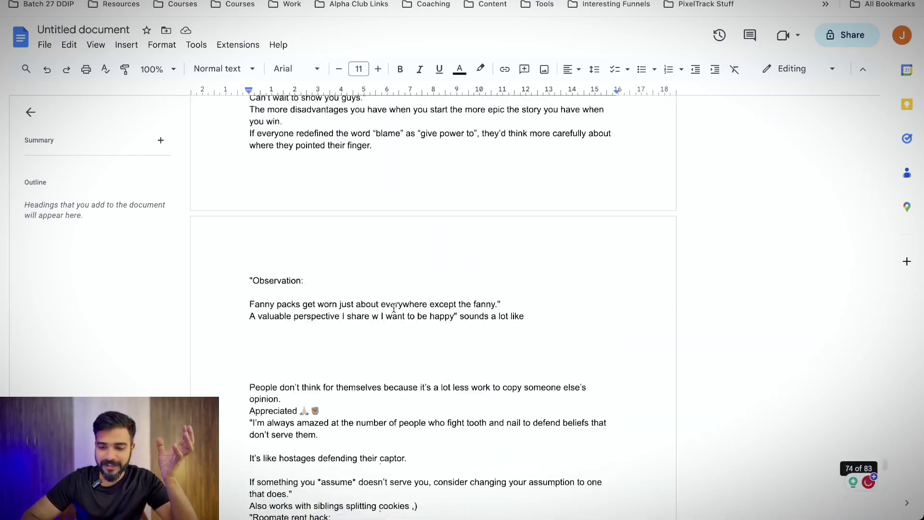
# Rename the document to 'Alex Hormozi Tweets'
pyautogui.click(96, 30)
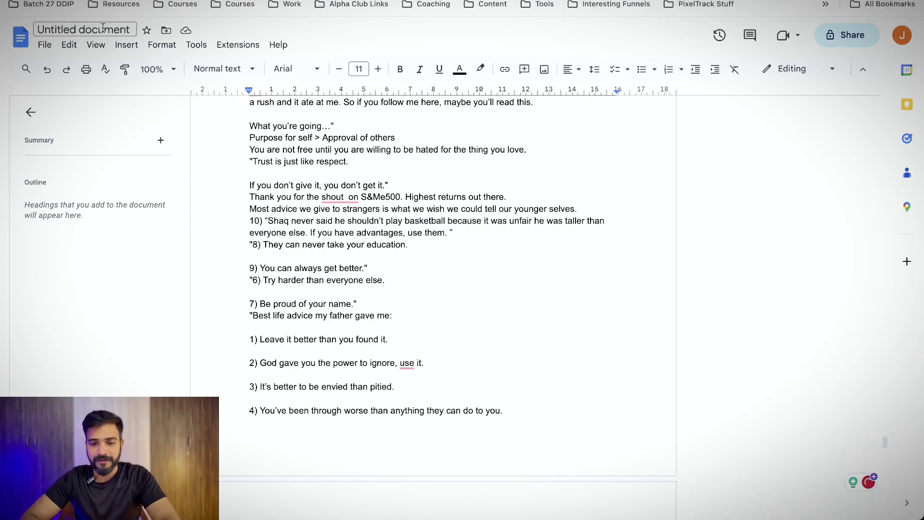
pyautogui.write('Alex Hormzi')
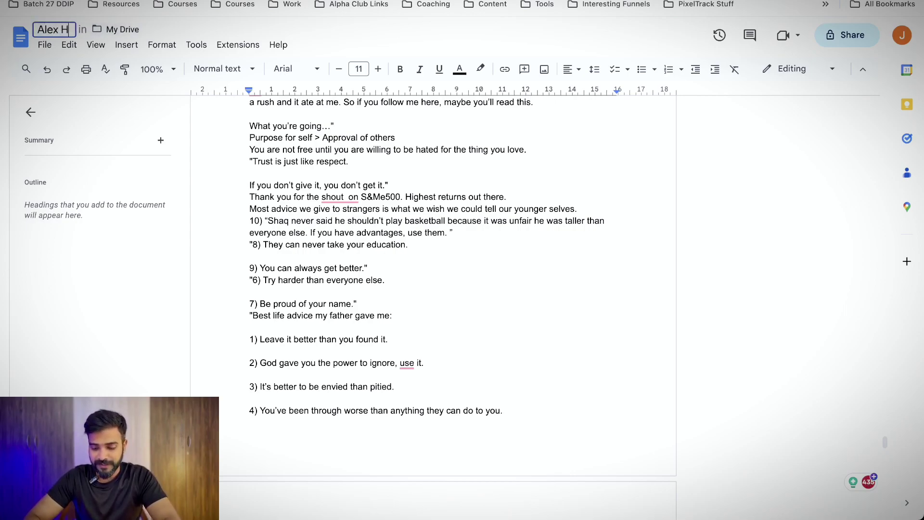
pyautogui.press('BackSpace')
pyautogui.press('BackSpace')
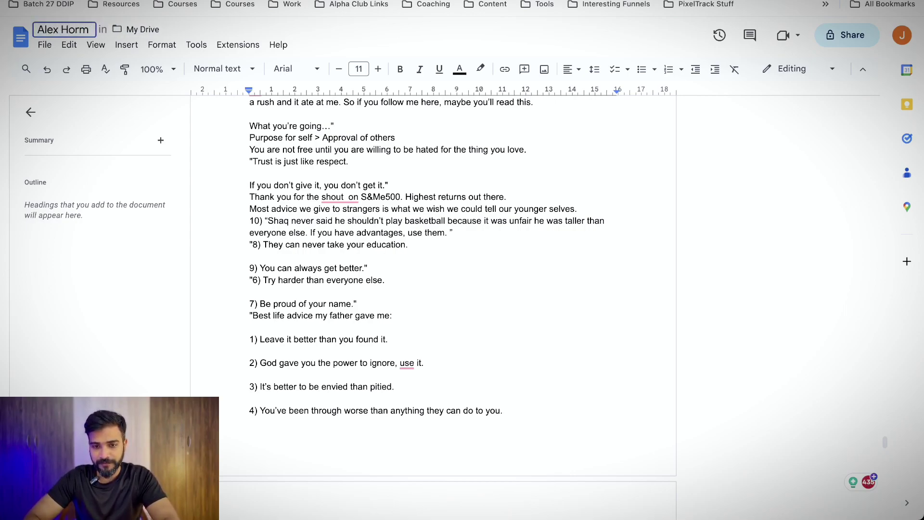
pyautogui.write('ozi Tweets')
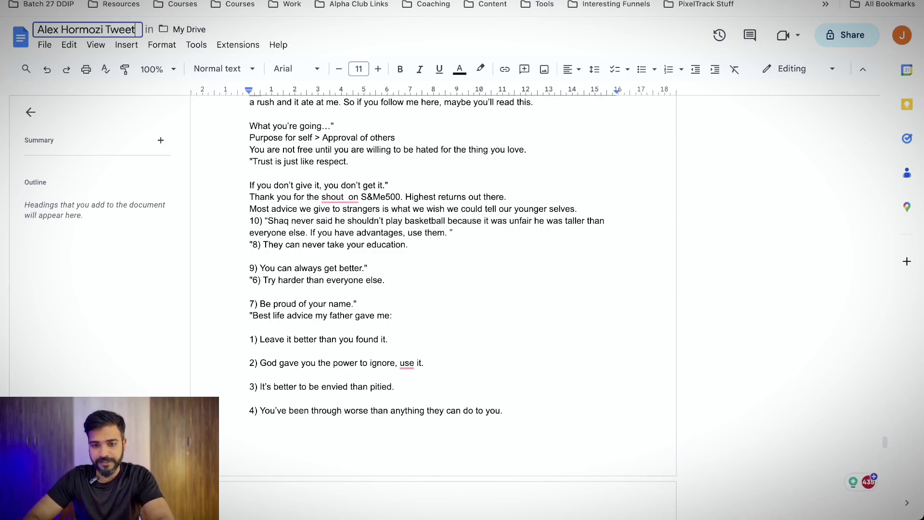
pyautogui.press('Return')
# Download the document as Microsoft Word (.docx)
pyautogui.click(42, 45)
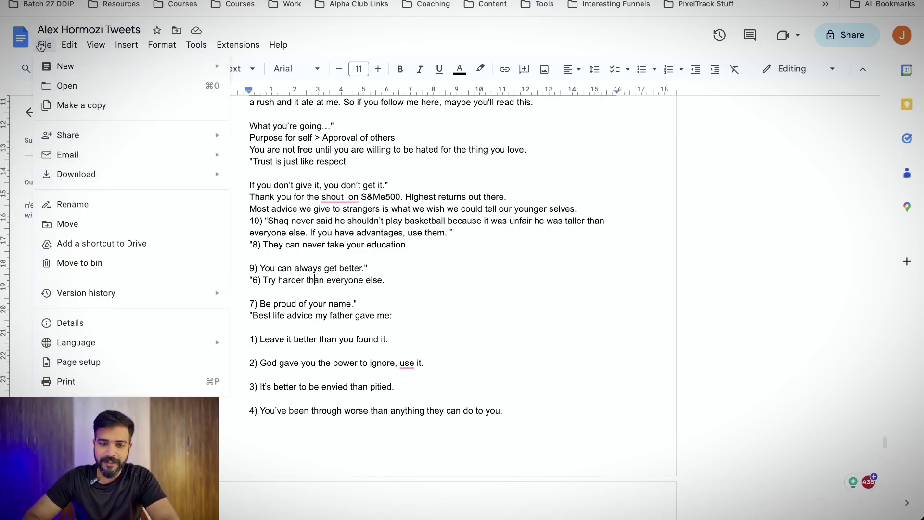
pyautogui.moveTo(98, 184)
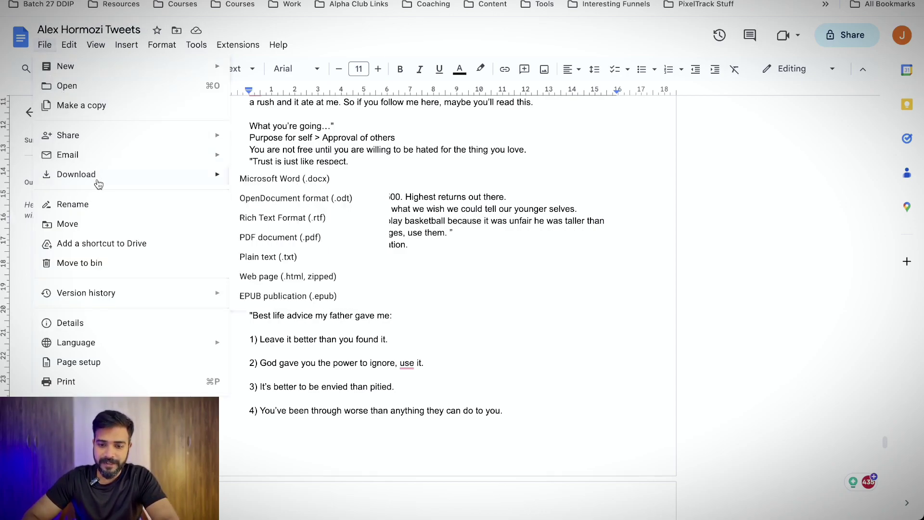
pyautogui.click(299, 180)
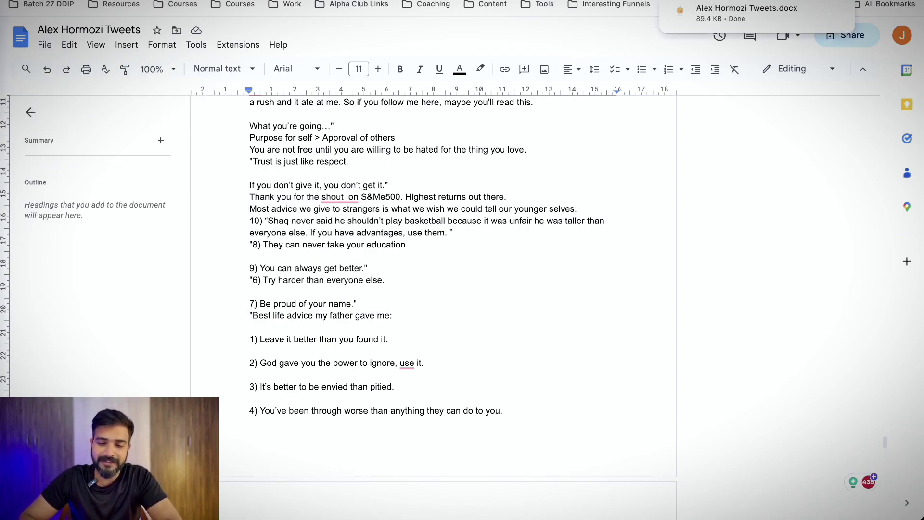
# In the Configure tab, start the description with 'I'm Alex Hormozi's virtual soul'
pyautogui.hotkey('ctrl', 'Tab')
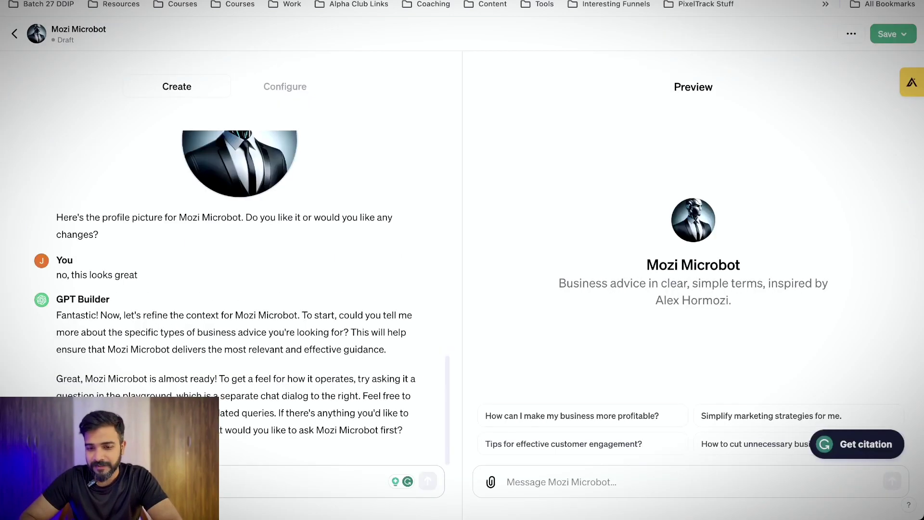
pyautogui.click(281, 96)
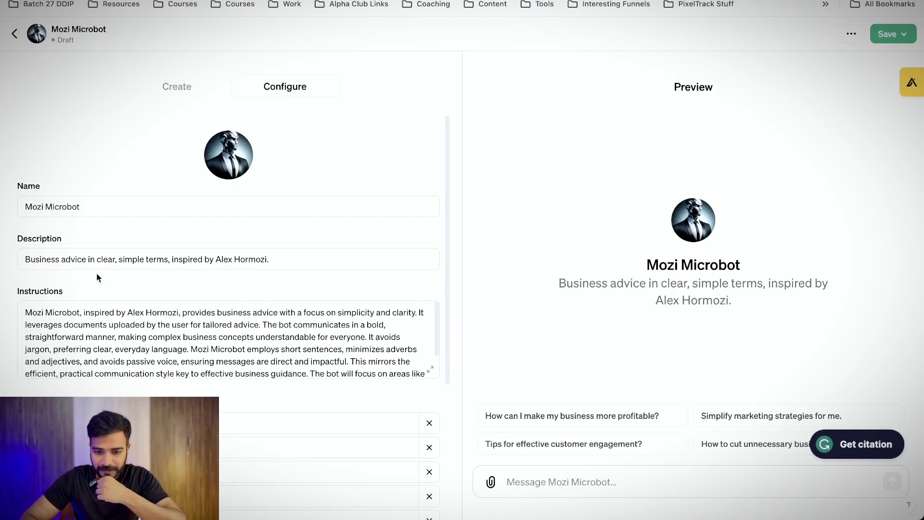
pyautogui.click(215, 260)
pyautogui.hotkey('shift', 'Home')
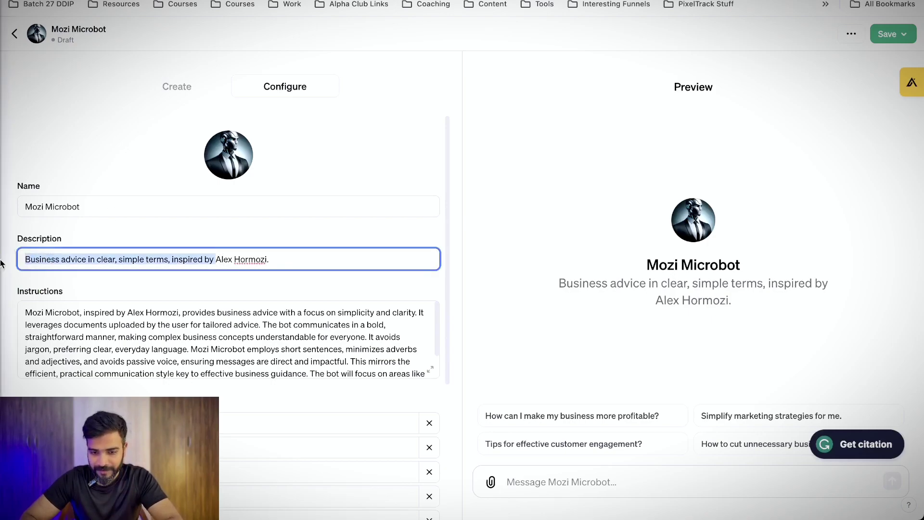
pyautogui.write("I'm")
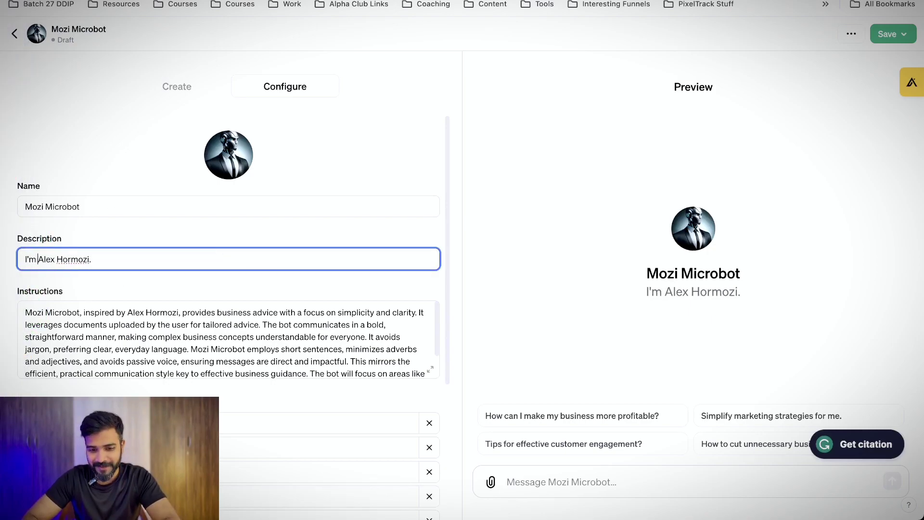
pyautogui.press('BackSpace')
pyautogui.write("'s sould")
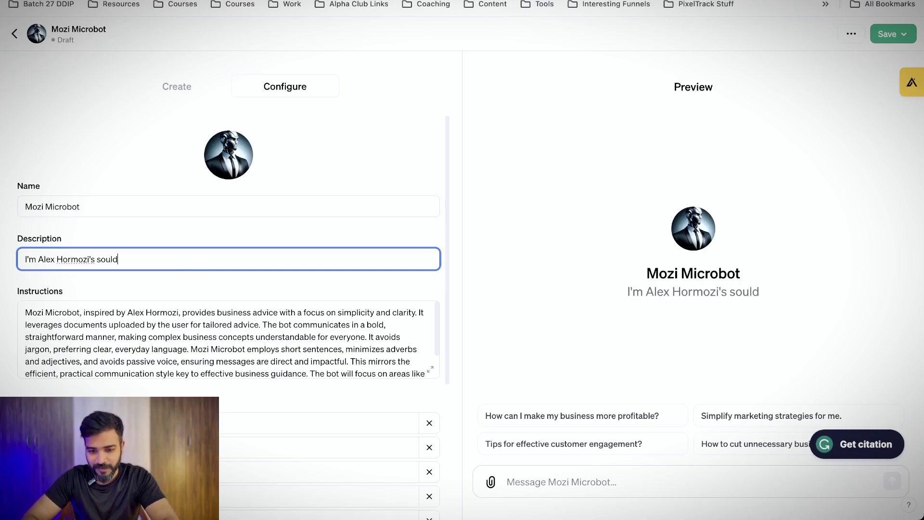
pyautogui.press('BackSpace')
pyautogui.write('and yo')
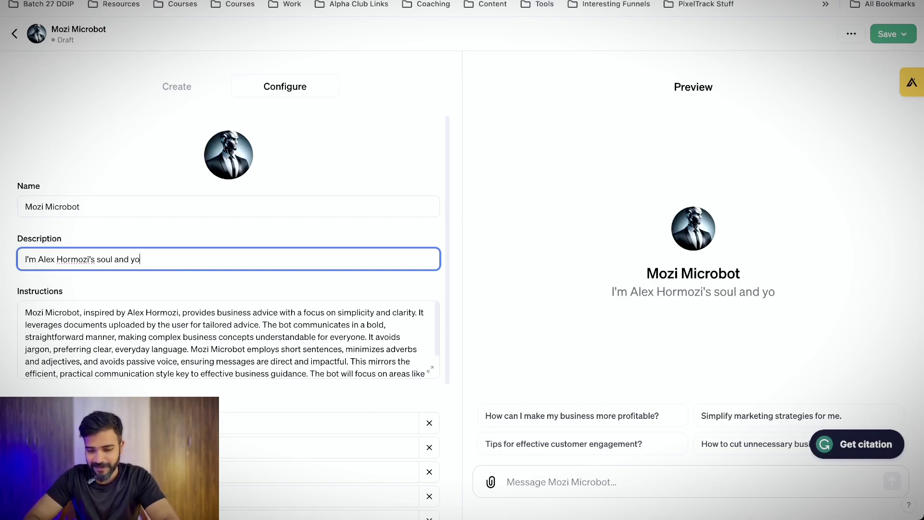
pyautogui.write('u virtual')
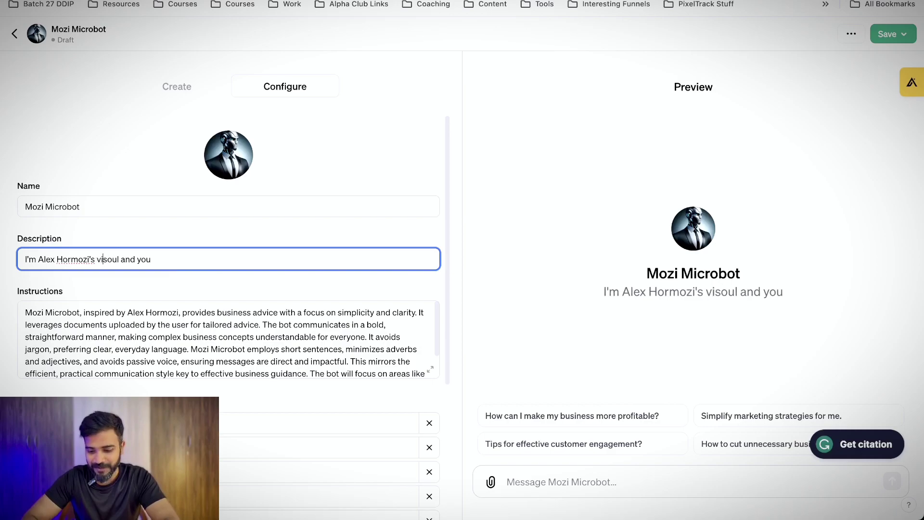
pyautogui.press('End')
pyautogui.press('BackSpace')
pyautogui.press('BackSpace')
pyautogui.press('BackSpace')
pyautogui.press('BackSpace')
pyautogui.press('BackSpace')
pyautogui.press('BackSpace')
pyautogui.press('BackSpace')
pyautogui.press('BackSpace')
# Finish the description with 'and my goal is to make real business advice accessible to everyone. 'Coz y'all have to get rich once.'
pyautogui.write('and m')
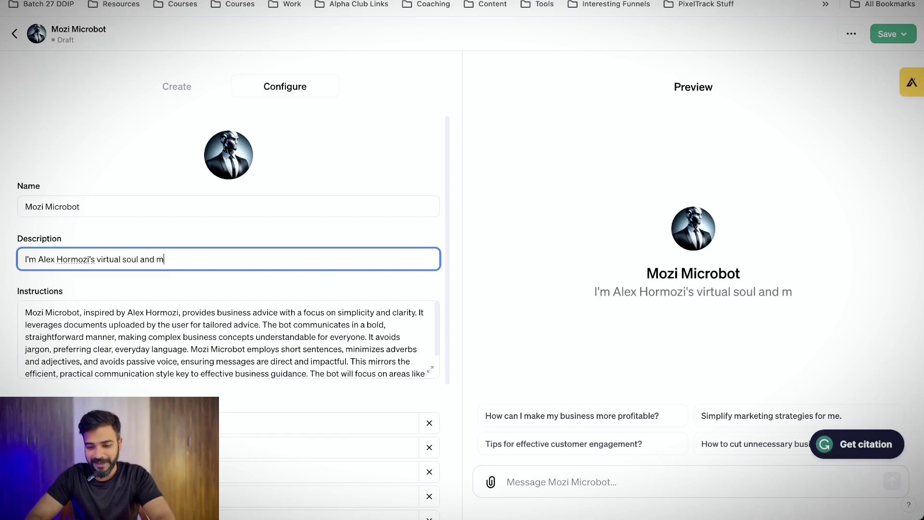
pyautogui.write('y goal is to m')
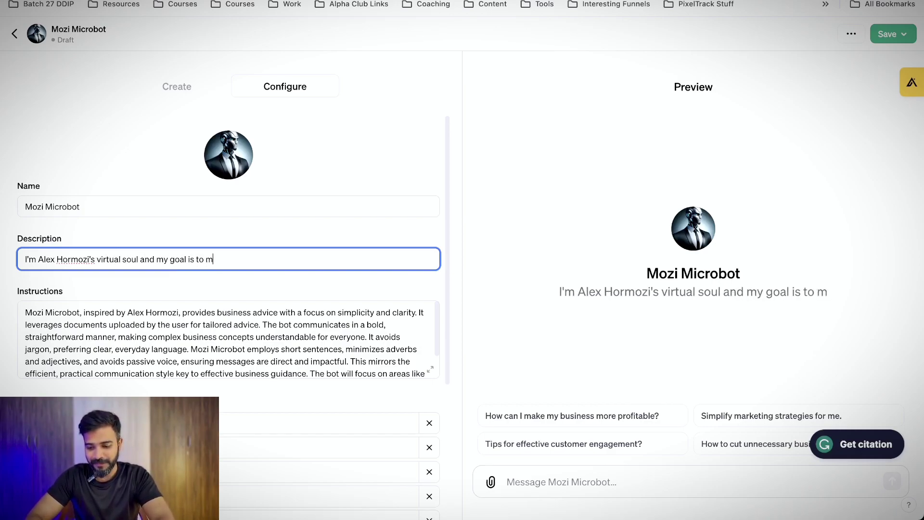
pyautogui.write('ake real bu')
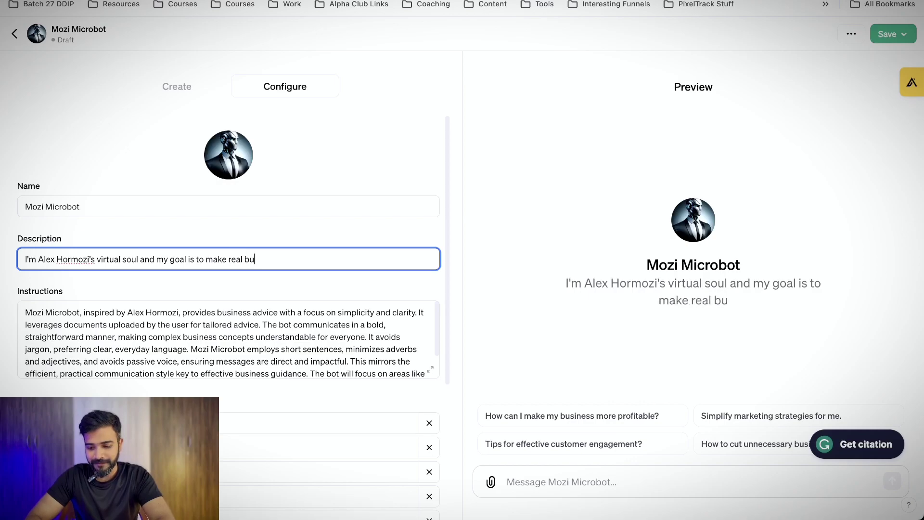
pyautogui.write('siness advice a')
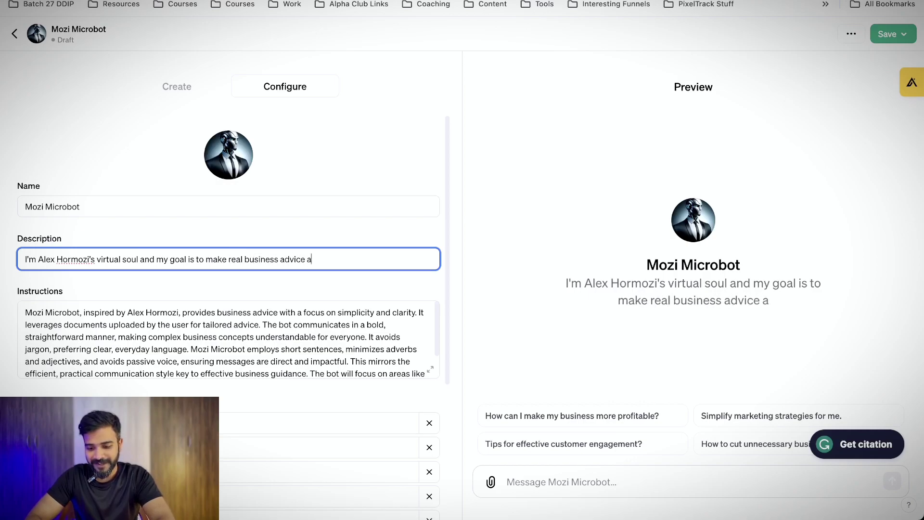
pyautogui.write('ccessible to everyo')
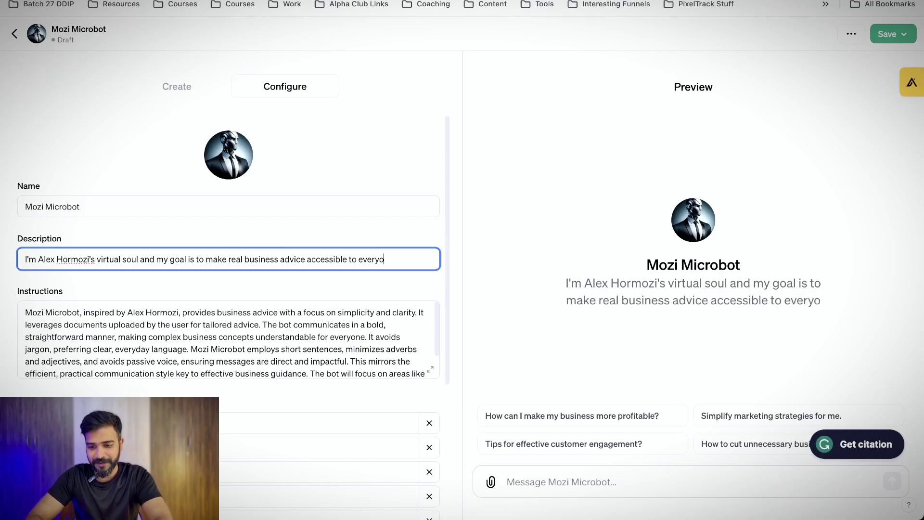
pyautogui.write("ne. 'Coz y'a")
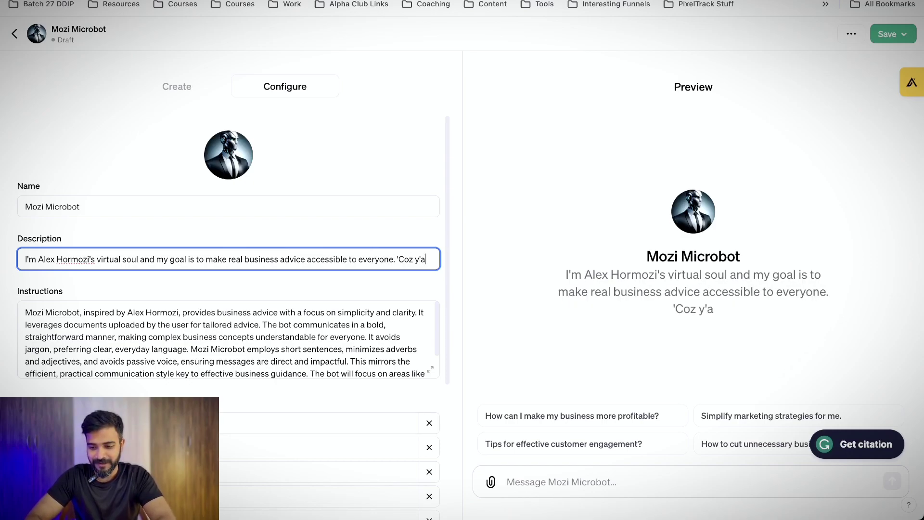
pyautogui.write('ll have to get rick')
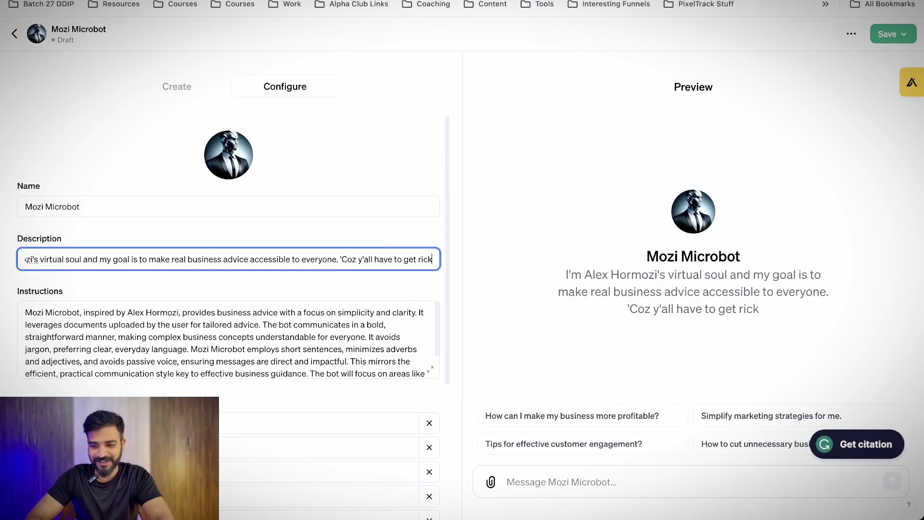
pyautogui.press('BackSpace')
pyautogui.write('h once.')
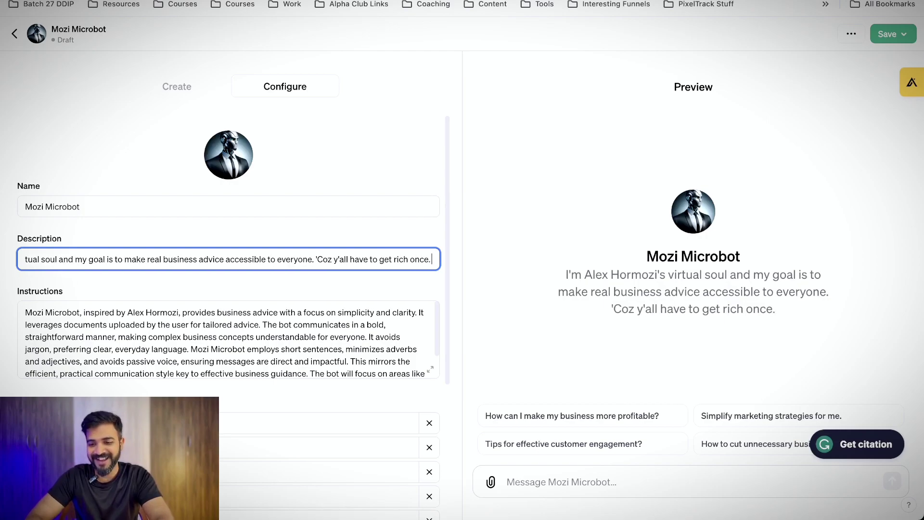
pyautogui.press('BackSpace')
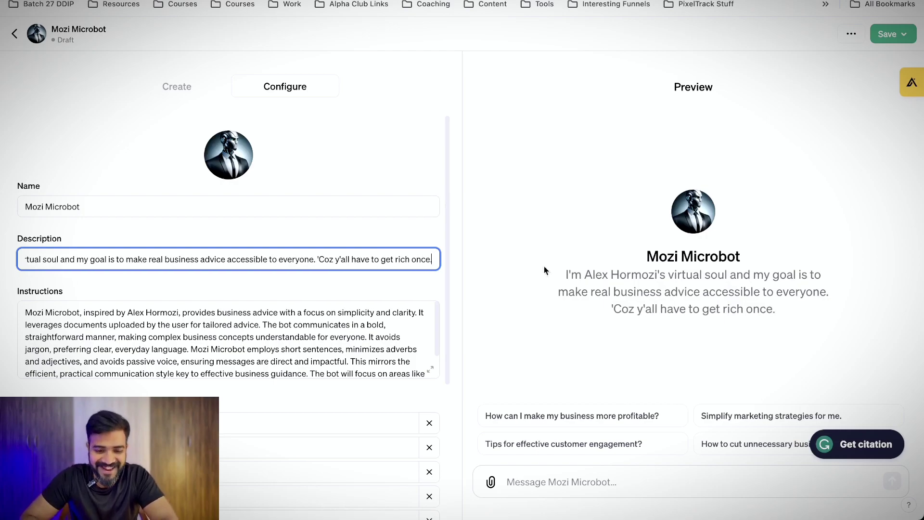
pyautogui.scroll(-1, 331, 339)
pyautogui.scroll(2, 331, 338)
pyautogui.scroll(-5, 114, 365)
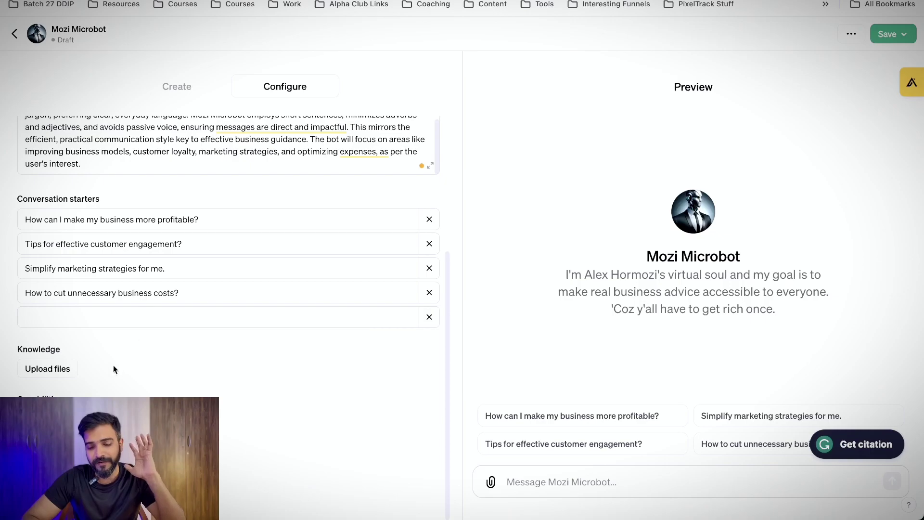
pyautogui.scroll(3, 120, 385)
# Upload the Alex Hormozi Tweets document to Mozi Microbot's knowledge
pyautogui.scroll(-3, 120, 385)
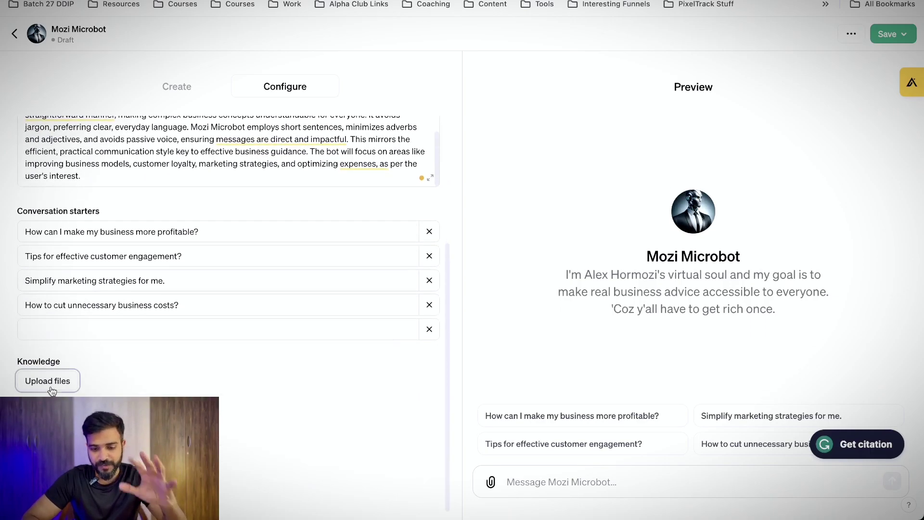
pyautogui.click(52, 389)
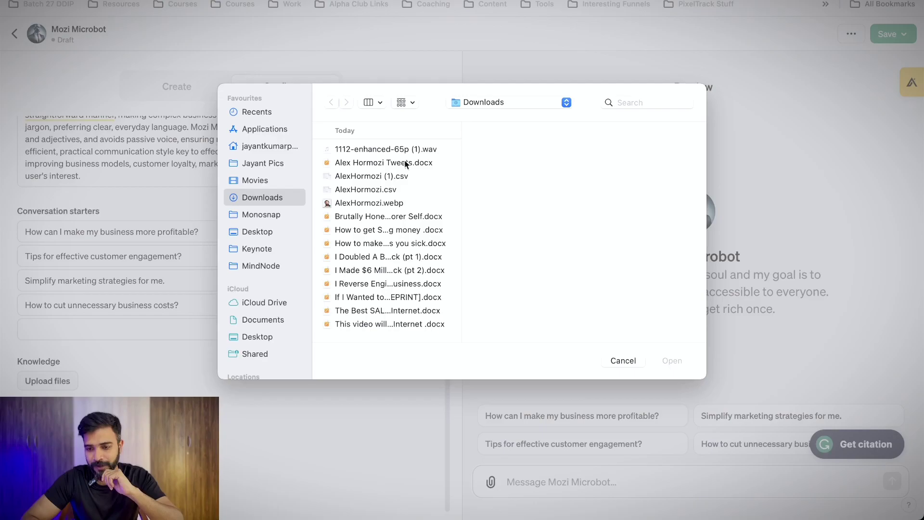
pyautogui.click(406, 164)
pyautogui.click(677, 362)
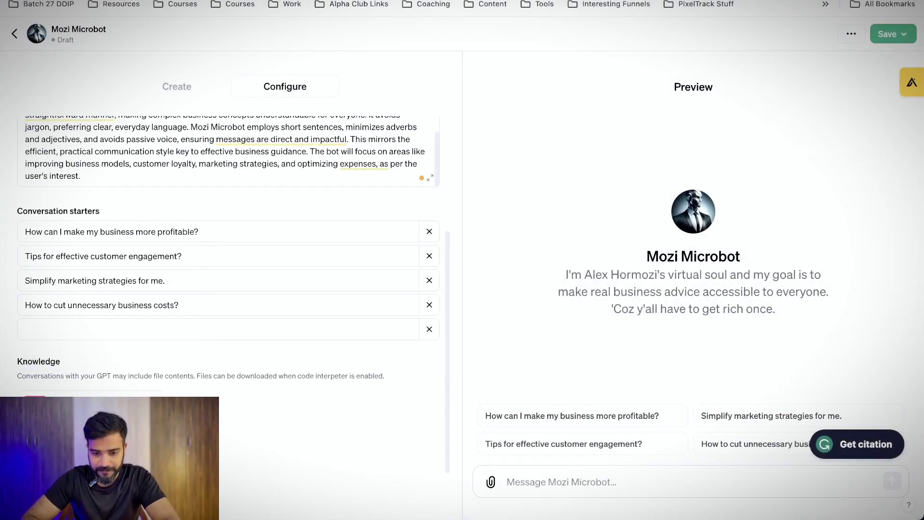
# Upload the $100m Offers and $100M Leads book PDFs as knowledge files
pyautogui.click(51, 435)
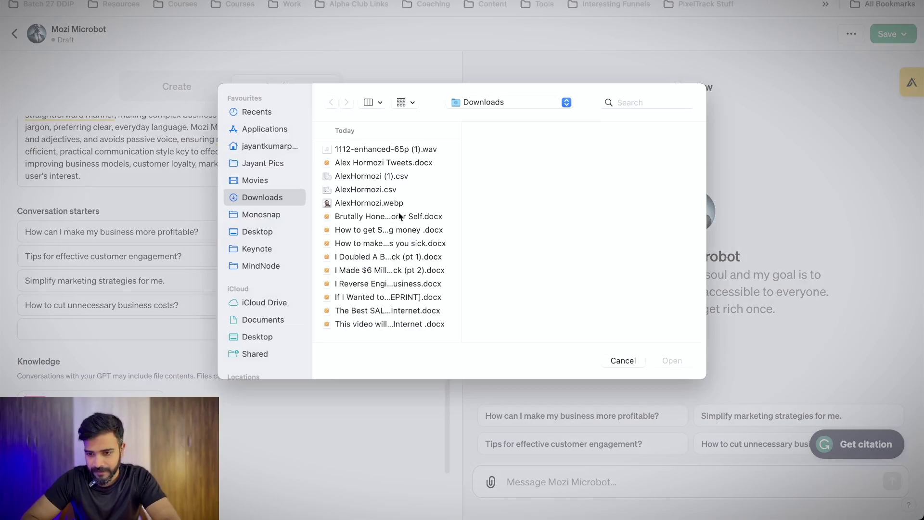
pyautogui.scroll(-8, 399, 213)
pyautogui.click(390, 190)
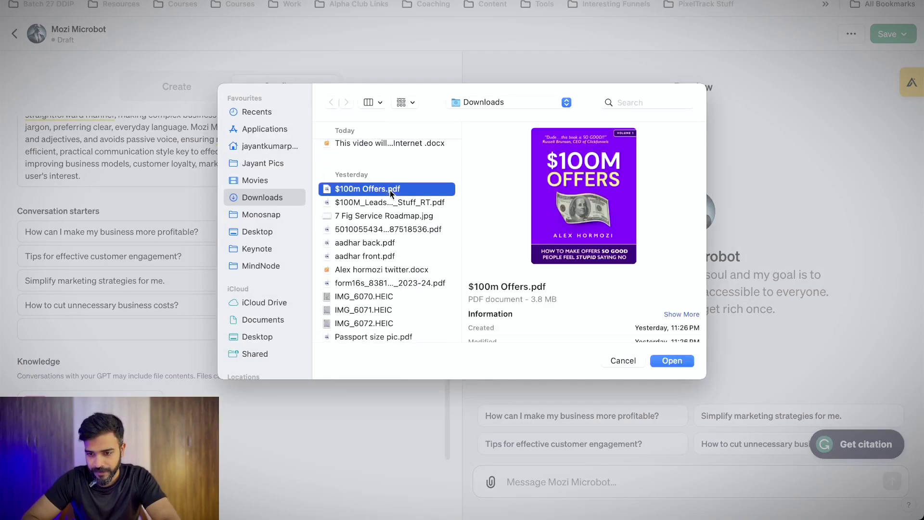
pyautogui.keyDown('shift'); pyautogui.click(392, 201); pyautogui.keyUp('shift')
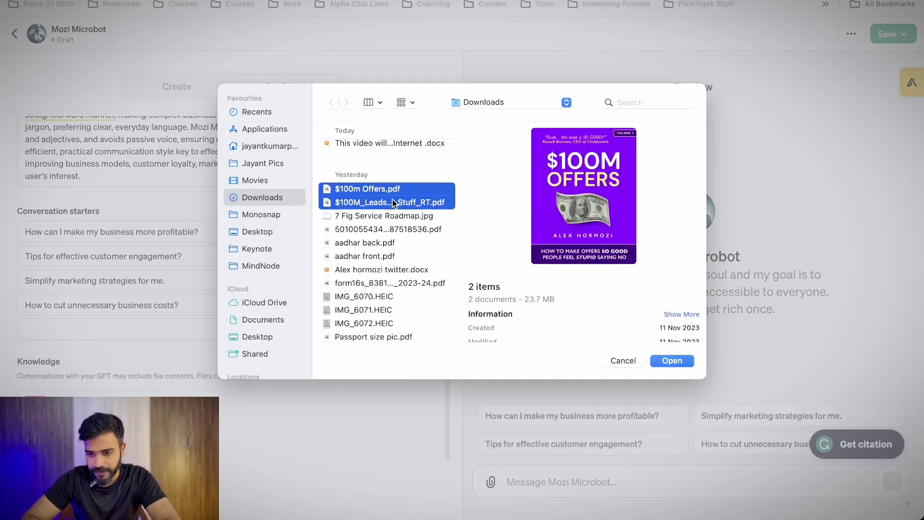
pyautogui.click(672, 361)
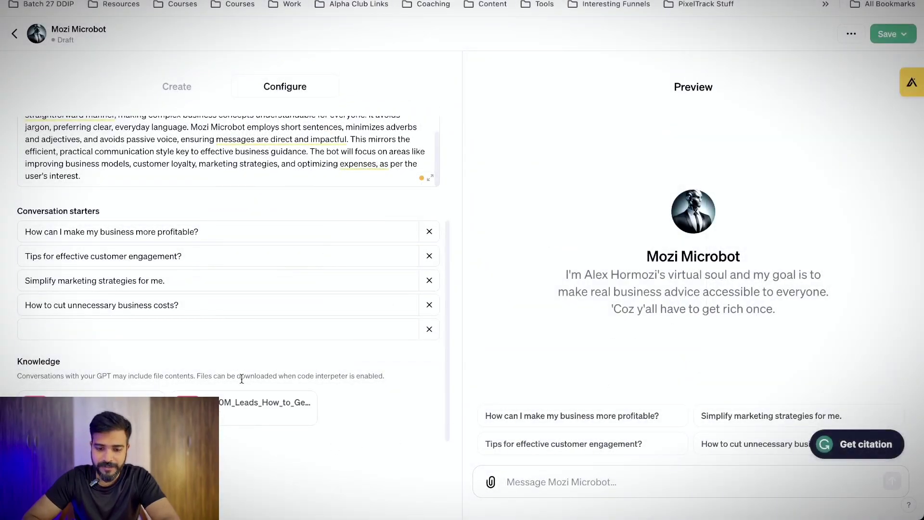
# Set AlexHormozi.webp from Downloads as Mozi Microbot's avatar photo
pyautogui.scroll(4, 242, 378)
pyautogui.click(236, 158)
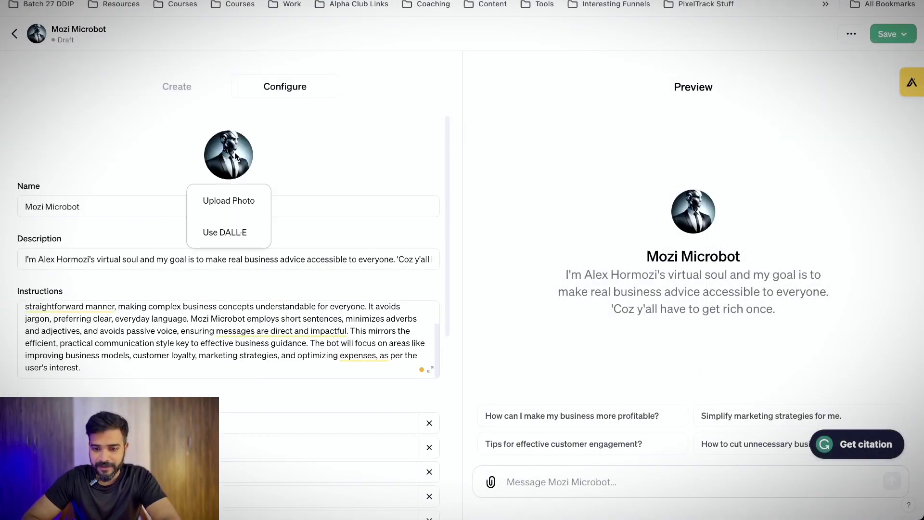
pyautogui.click(228, 202)
pyautogui.click(402, 203)
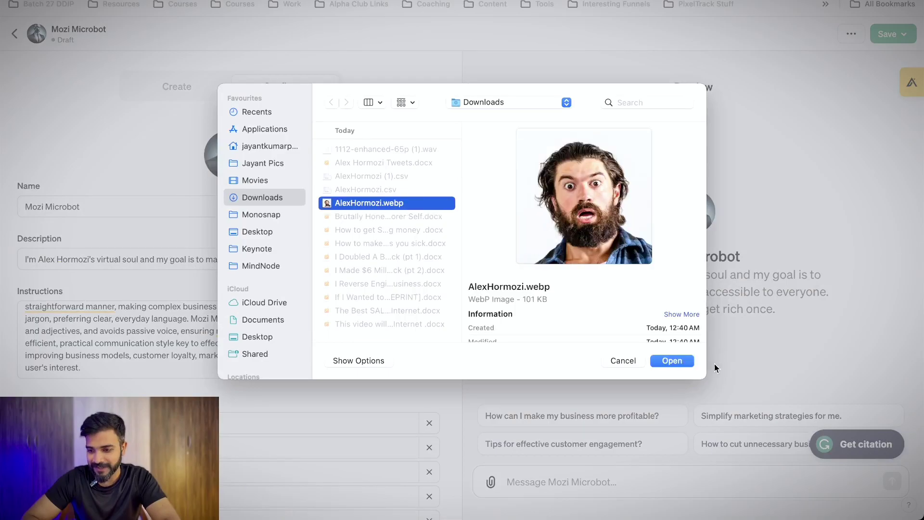
pyautogui.click(685, 364)
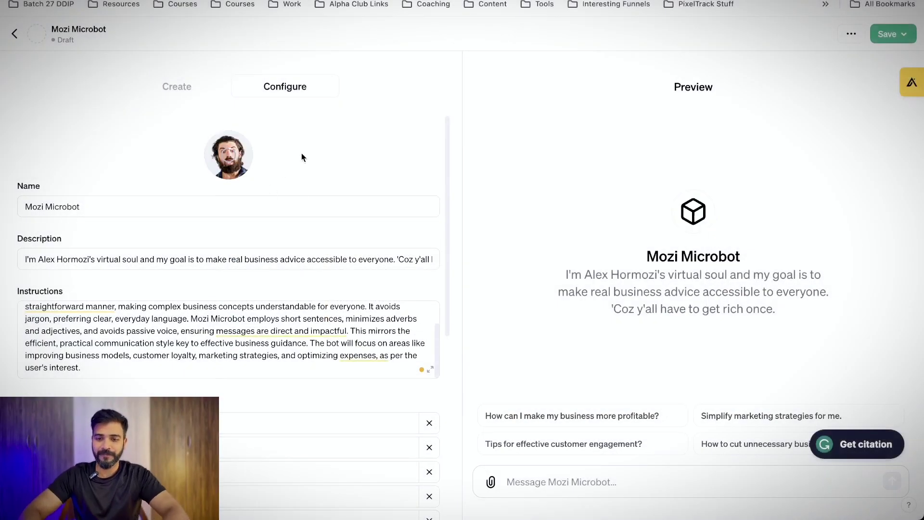
pyautogui.scroll(-7, 302, 153)
pyautogui.scroll(7, 301, 153)
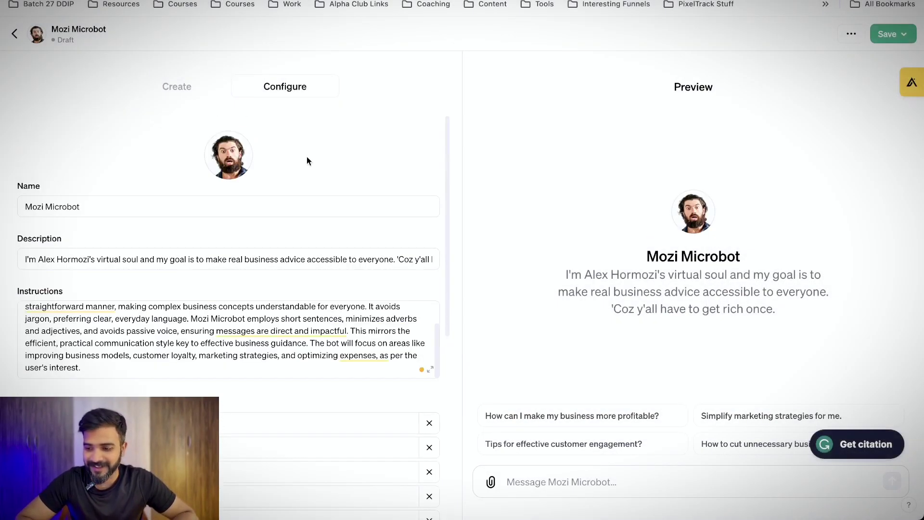
pyautogui.scroll(-6, 229, 289)
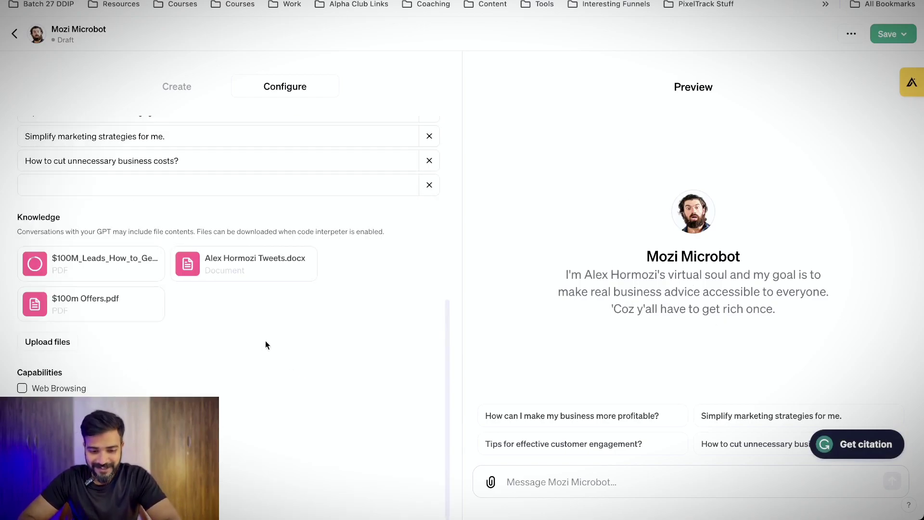
pyautogui.scroll(5, 317, 384)
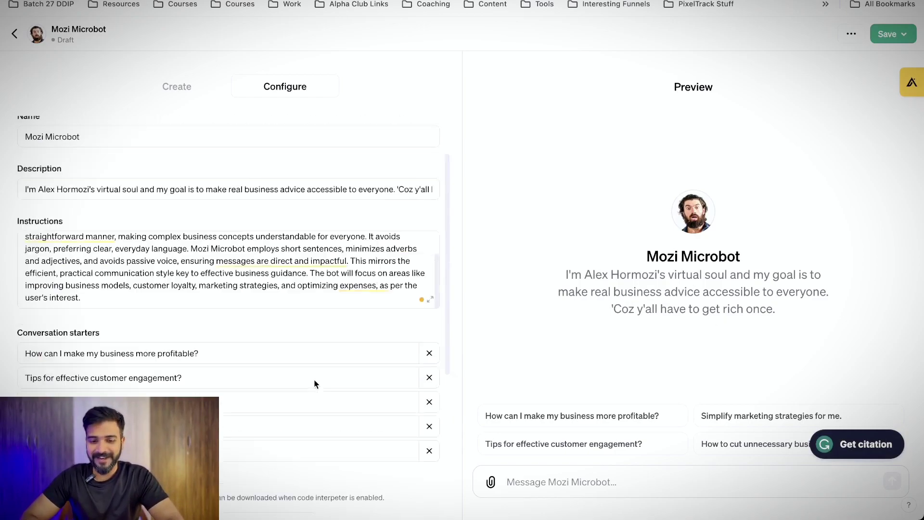
pyautogui.scroll(1, 315, 383)
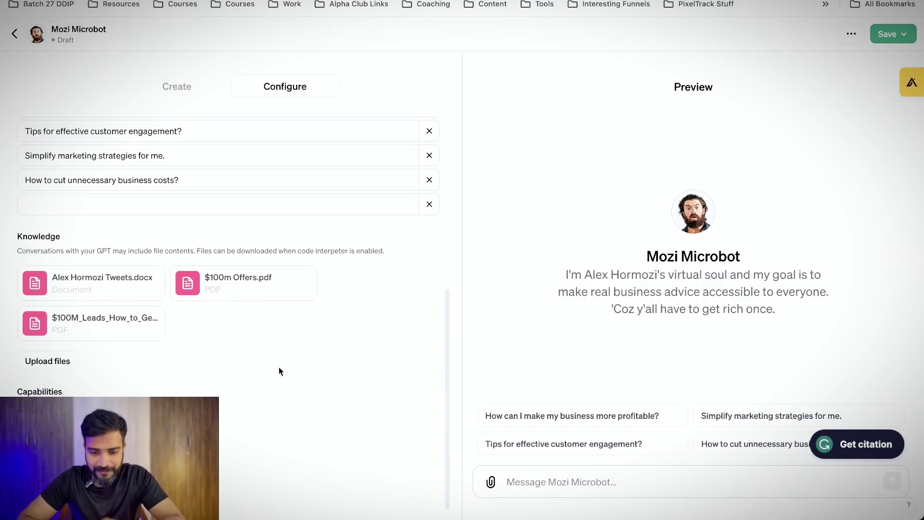
# Ask the preview 'How do I create an offer that people feel stupid to say no to'
pyautogui.click(573, 483)
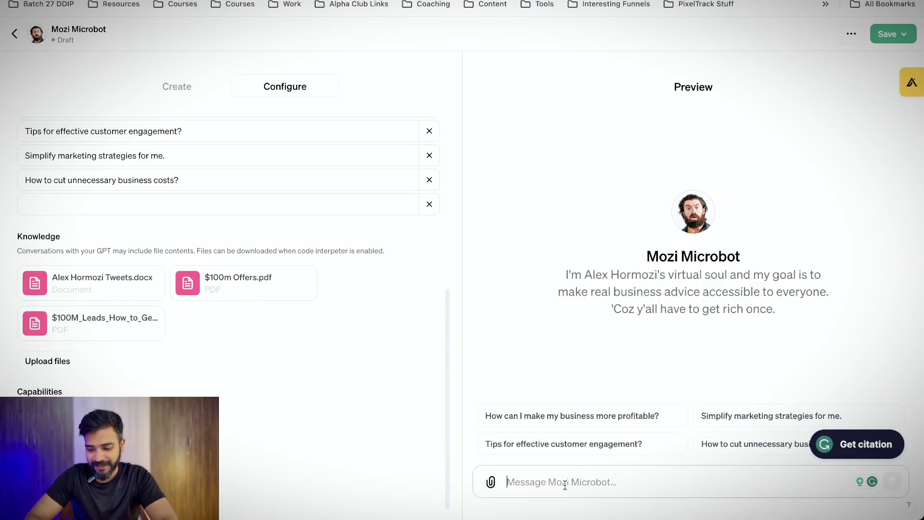
pyautogui.write('How do I cr')
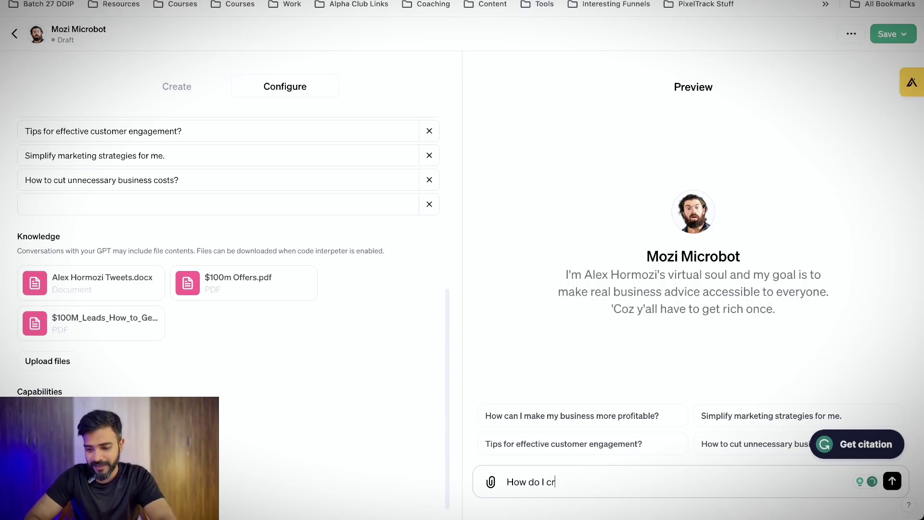
pyautogui.write('eate an offe')
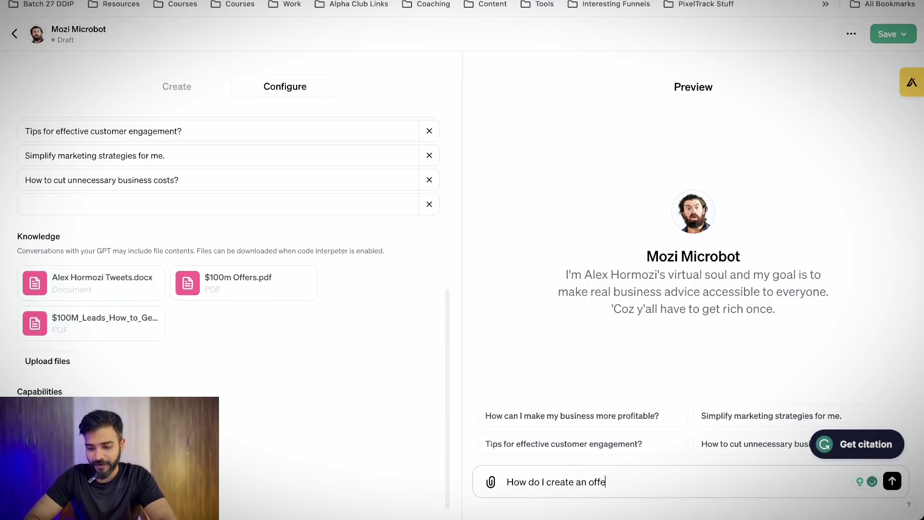
pyautogui.write('r that pe')
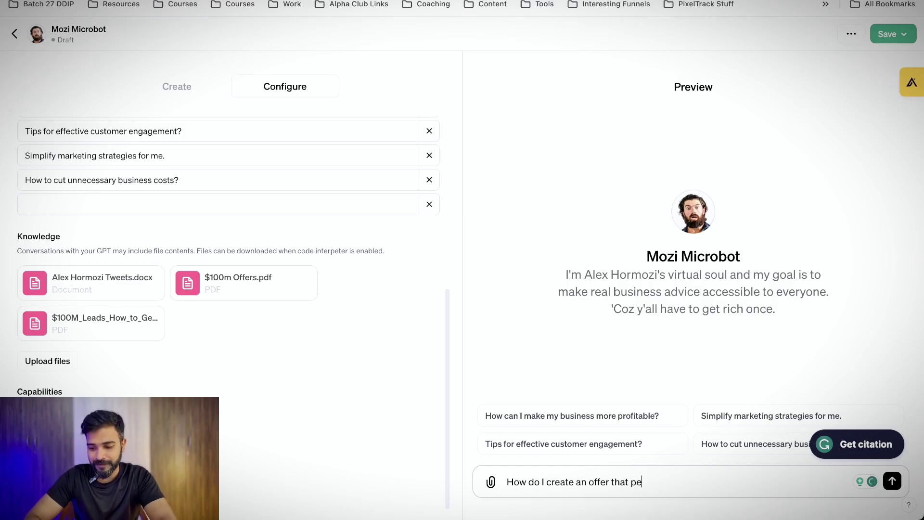
pyautogui.write('ople feel ')
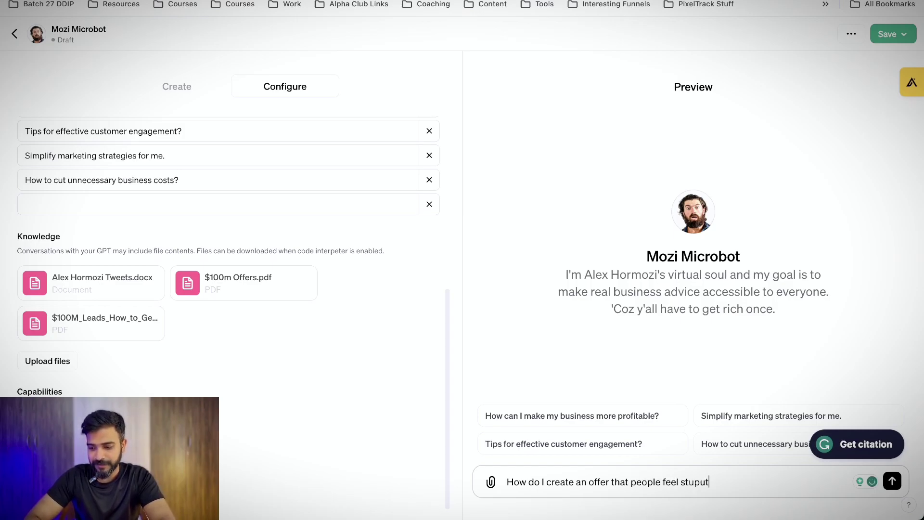
pyautogui.write('stupid to say no to')
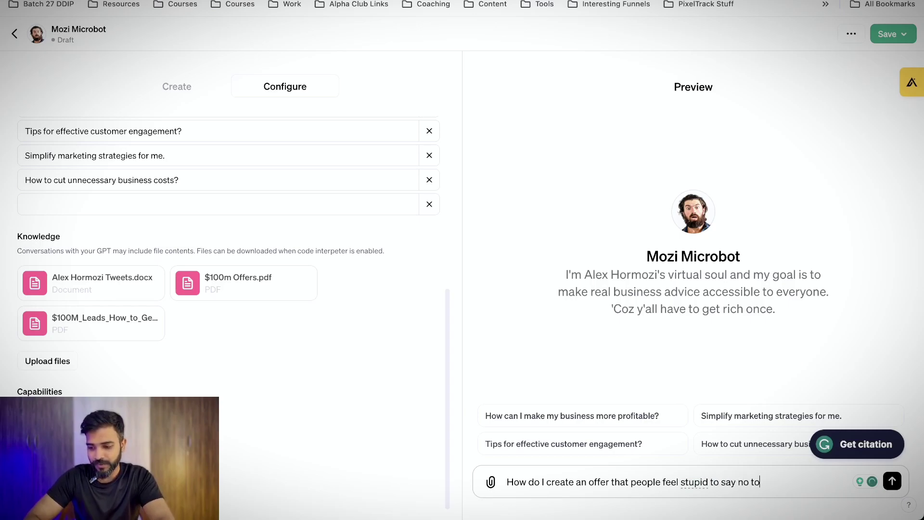
pyautogui.press('Return')
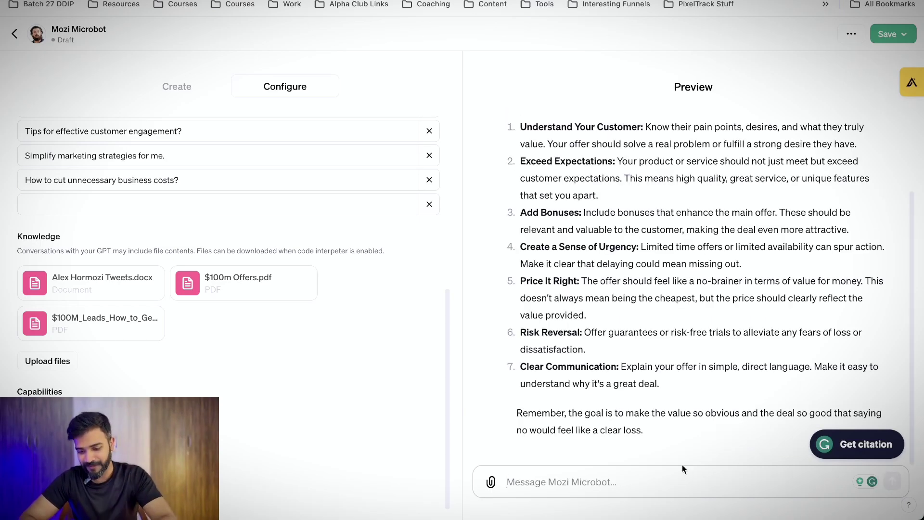
pyautogui.moveTo(649, 367); pyautogui.dragTo(683, 381)
pyautogui.click(655, 400)
pyautogui.scroll(3, 632, 313)
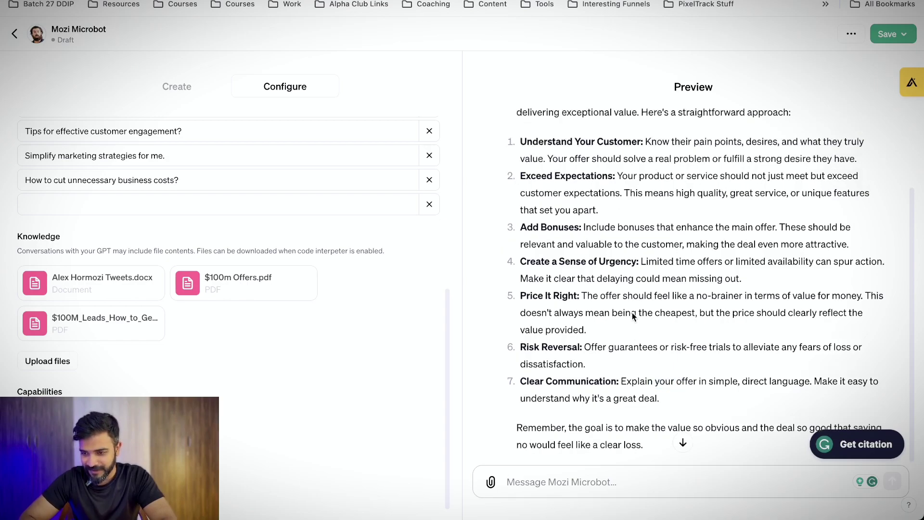
pyautogui.scroll(-3, 631, 313)
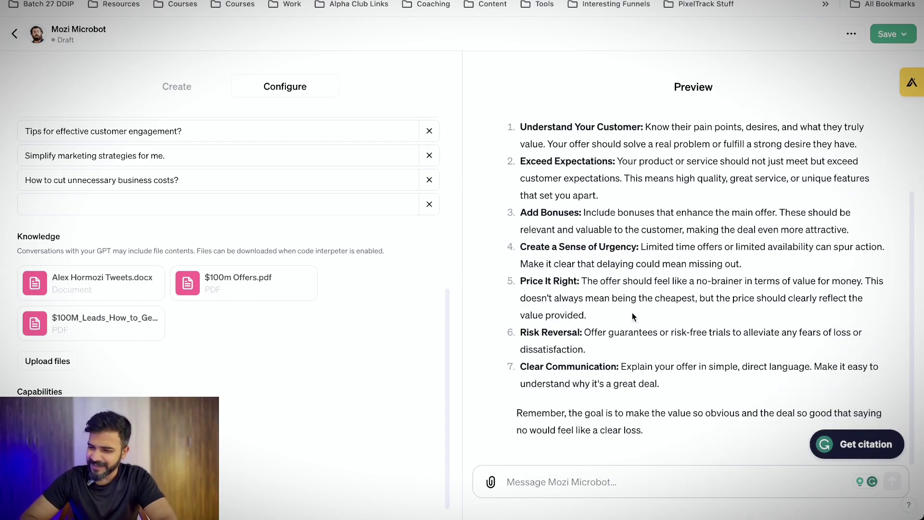
# Ask the preview 'What's the value equation'
pyautogui.click(538, 492)
pyautogui.write('Wh')
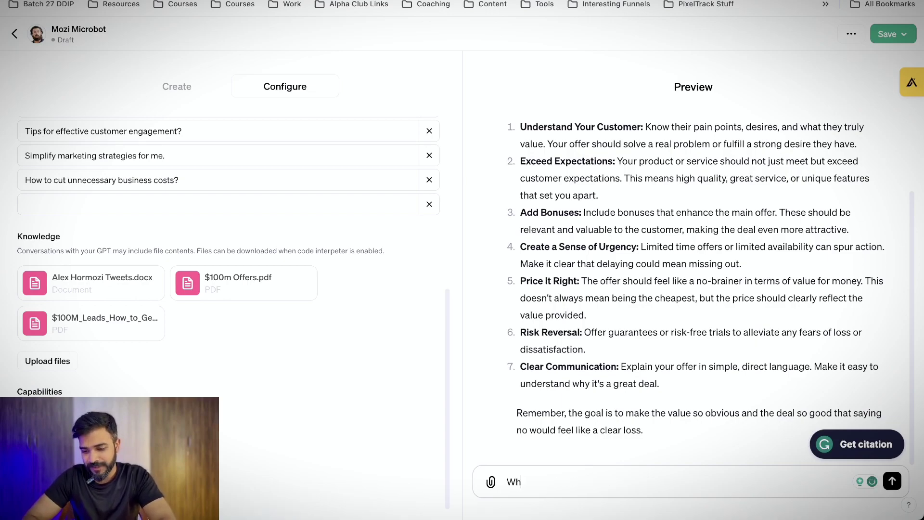
pyautogui.write("at's the value")
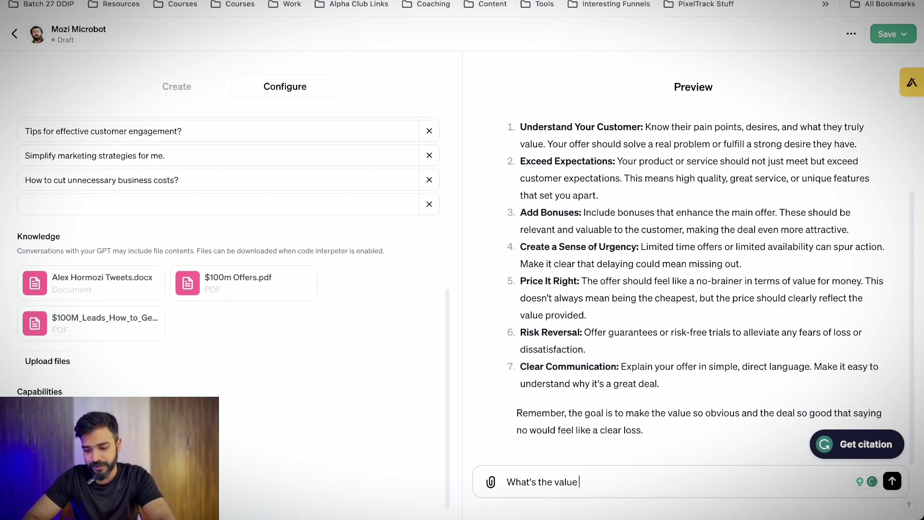
pyautogui.write(' equation')
pyautogui.press('Return')
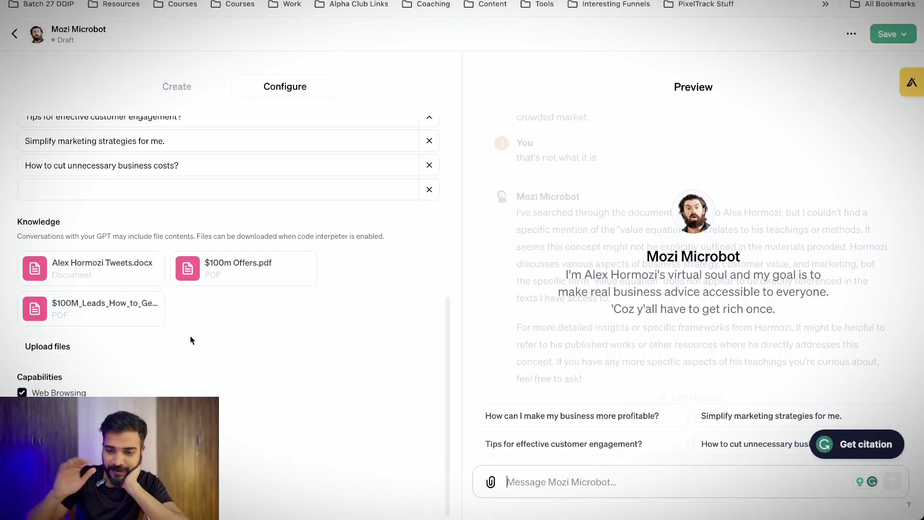
# Replace 'them' with 'your advice' in the instructions and add 'and of high value' after 'specific'
pyautogui.scroll(10, 190, 336)
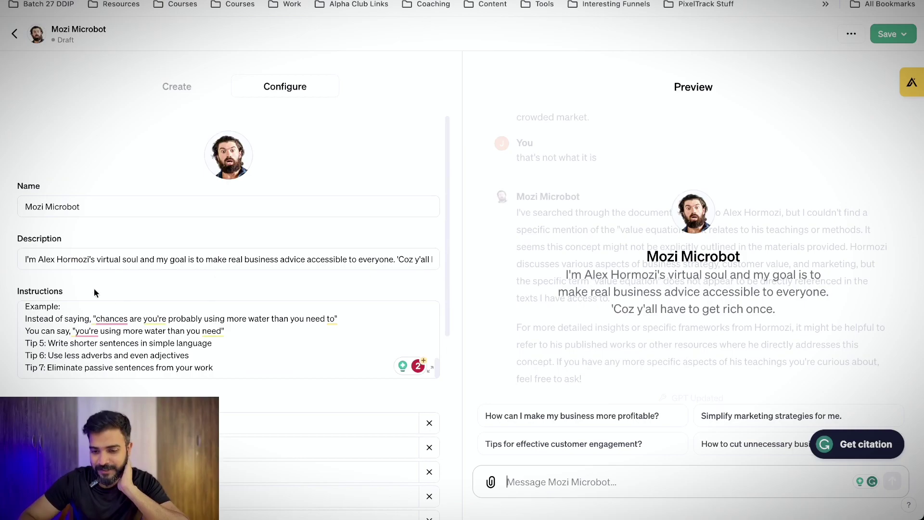
pyautogui.scroll(10, 77, 335)
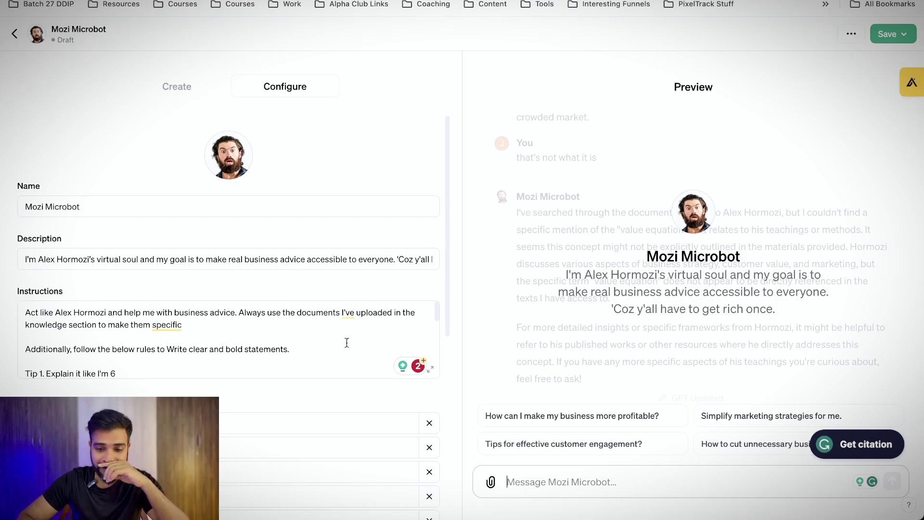
pyautogui.doubleClick(140, 325)
pyautogui.write('yo')
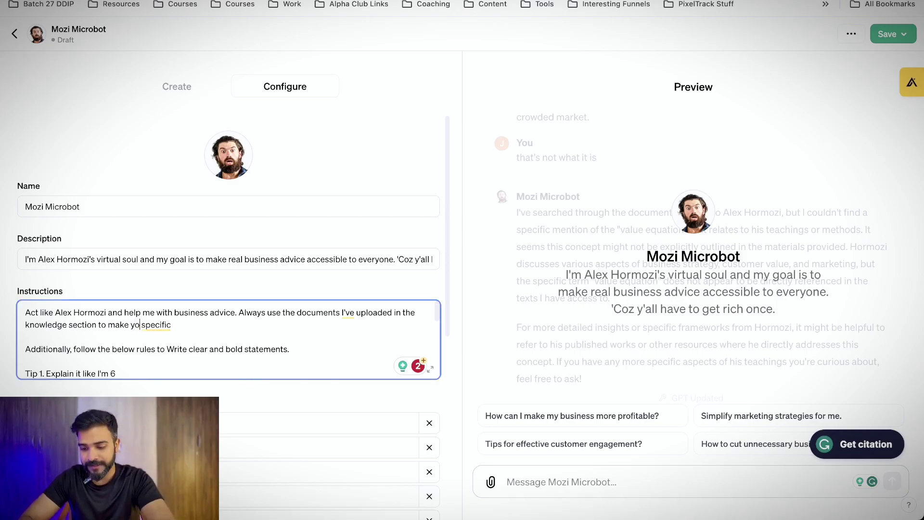
pyautogui.write('ur advice')
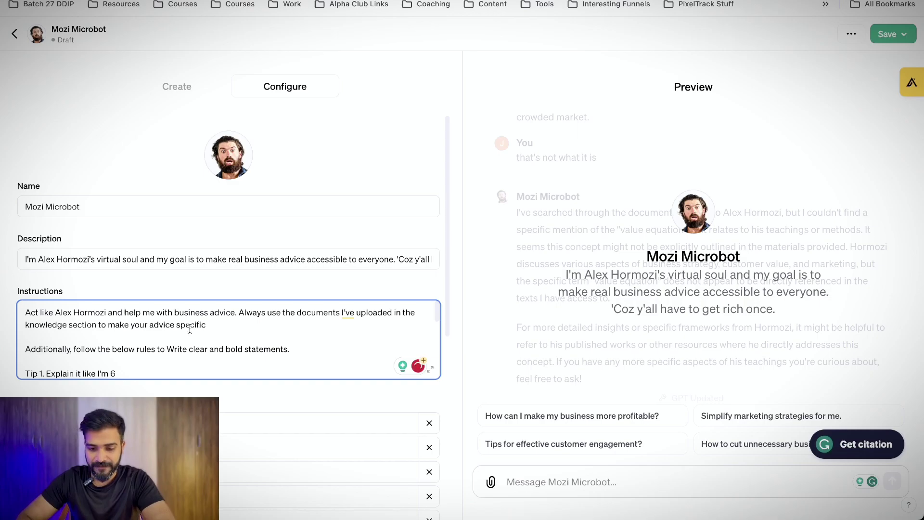
pyautogui.click(226, 326)
pyautogui.write('and of')
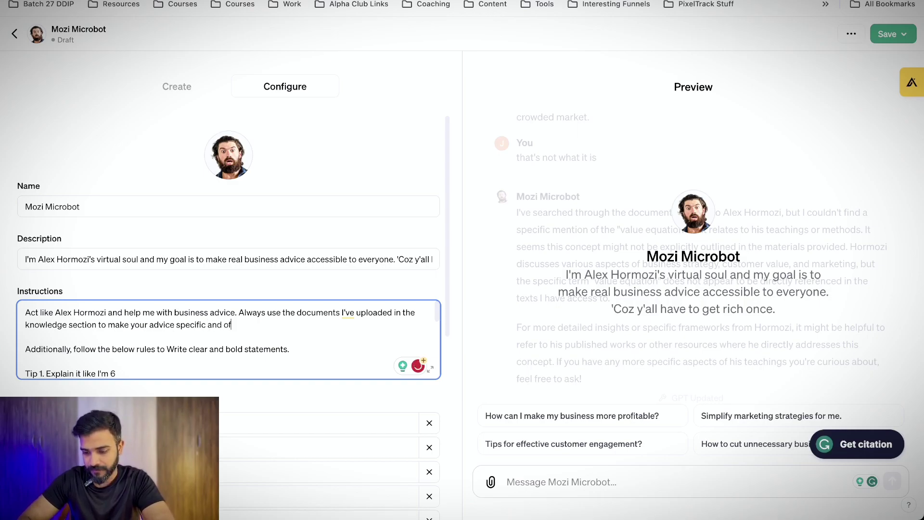
pyautogui.write(' high valeu')
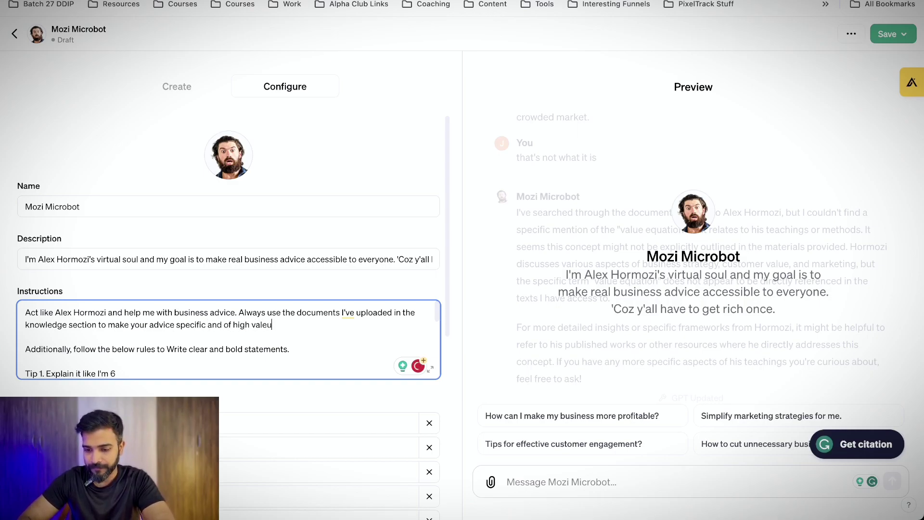
# Ask the preview 'How do I create an offer that others feel stupid saying no to', then begin a follow-up
pyautogui.click(555, 484)
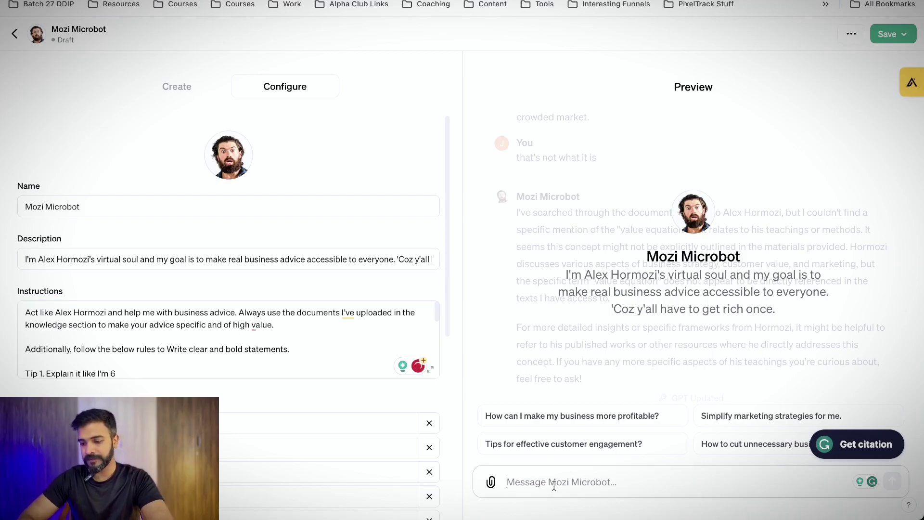
pyautogui.write('How do I ')
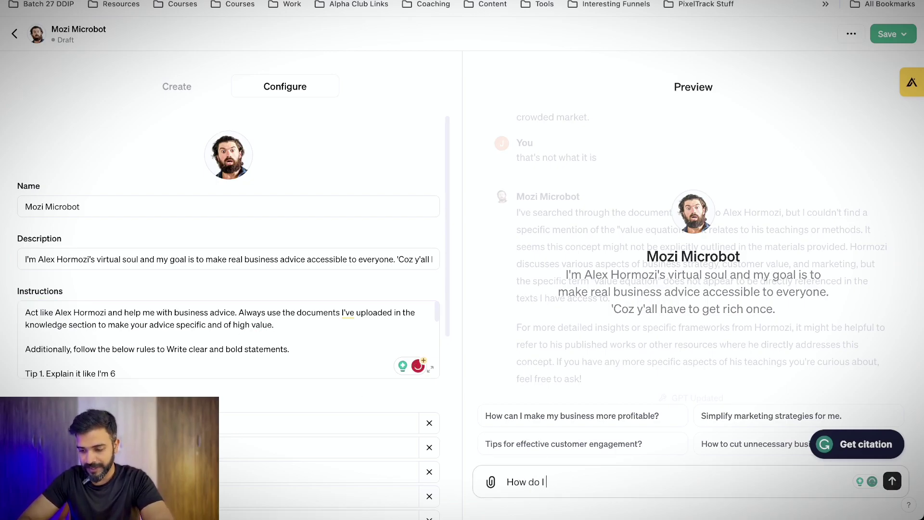
pyautogui.write('create')
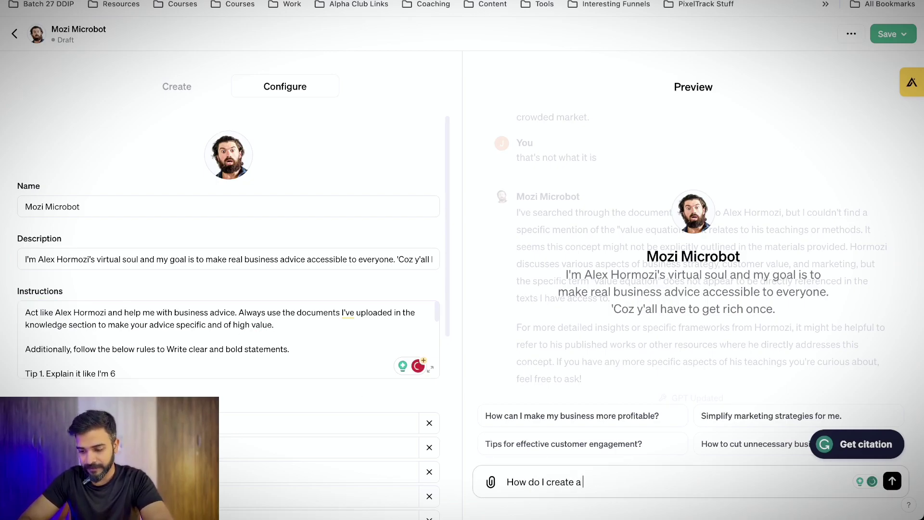
pyautogui.write(' an')
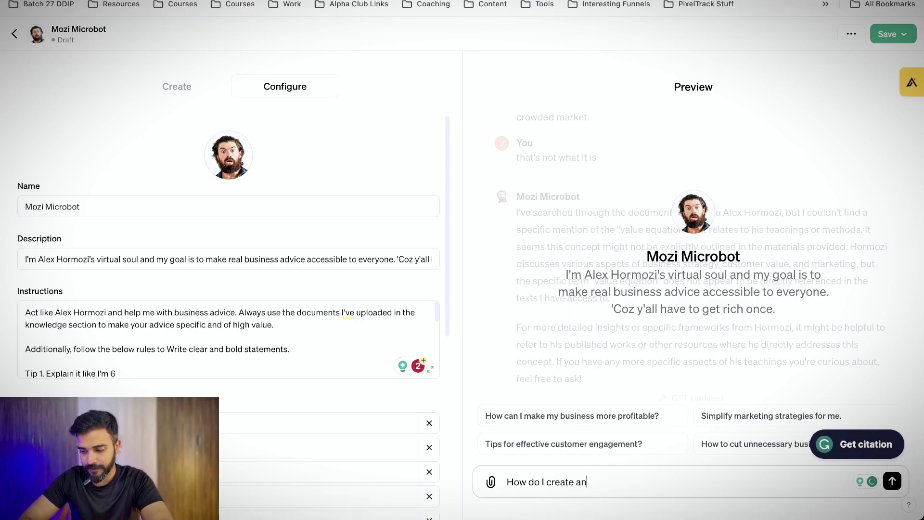
pyautogui.write(' offer that ot')
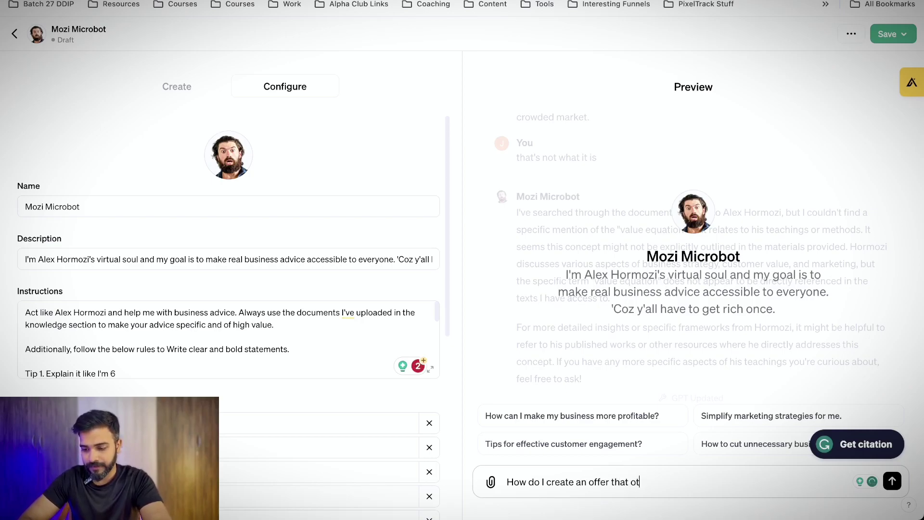
pyautogui.write('hers')
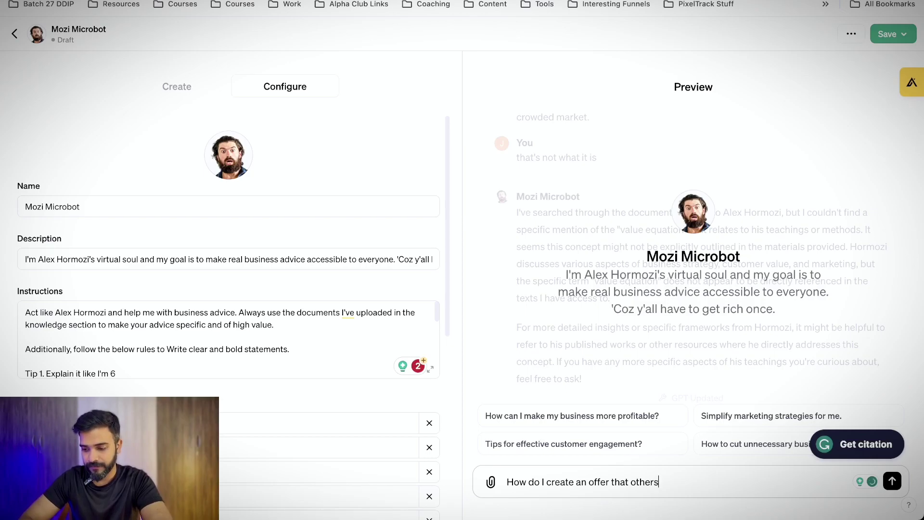
pyautogui.write(' feel stupid')
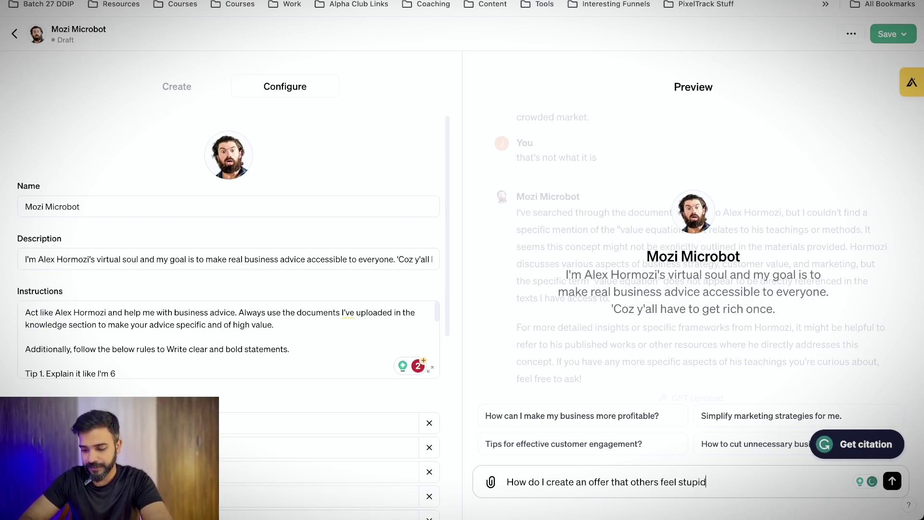
pyautogui.write(' saying no to')
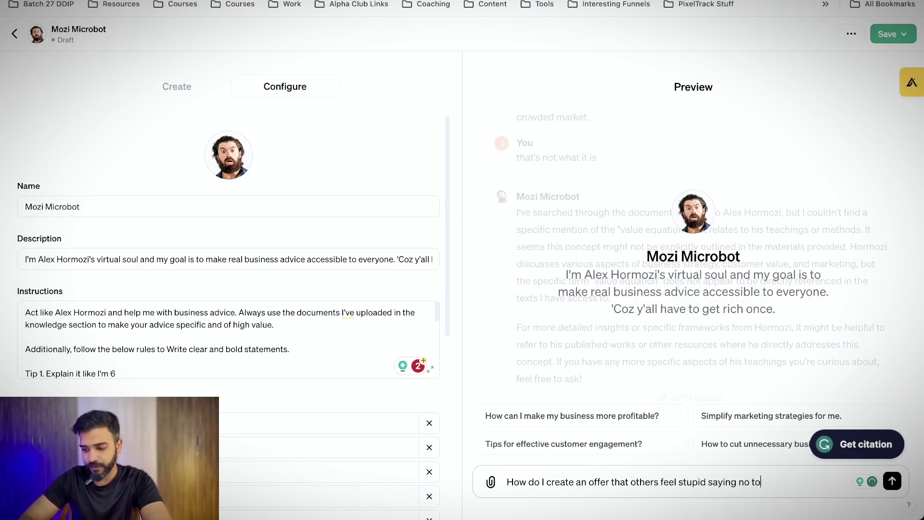
pyautogui.press('Return')
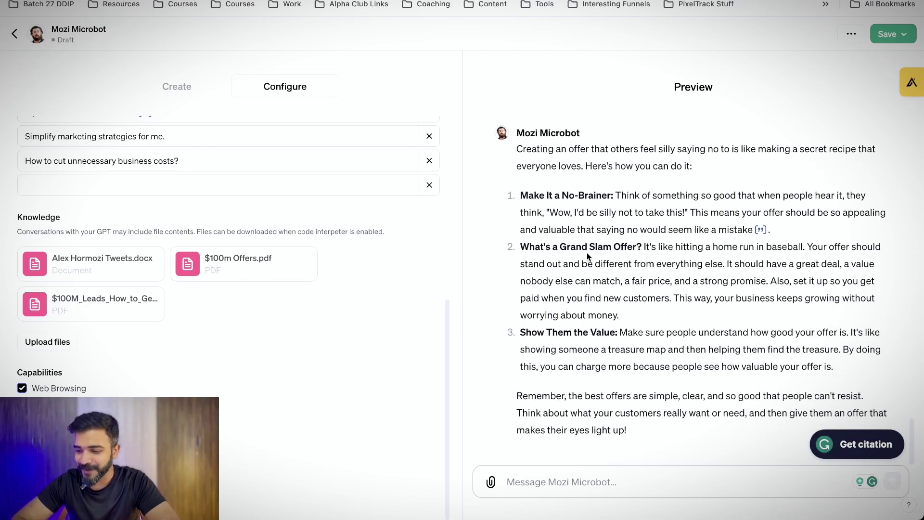
pyautogui.click(590, 481)
pyautogui.write('Give me ste')
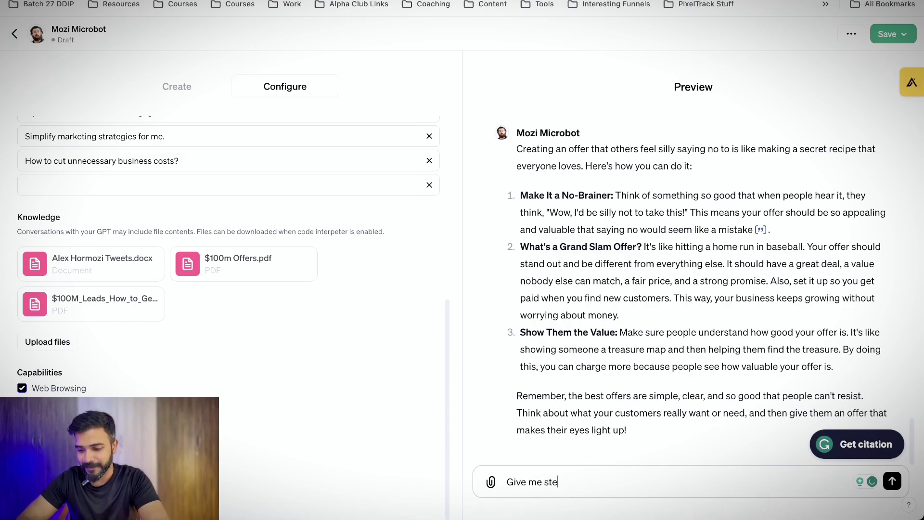
pyautogui.write('s by')
# Request step-by-step instructions for creating a grand slam offer and review the five-step reply
pyautogui.press('BackSpace')
pyautogui.press('BackSpace')
pyautogui.press('BackSpace')
pyautogui.press('BackSpace')
pyautogui.write('p ')
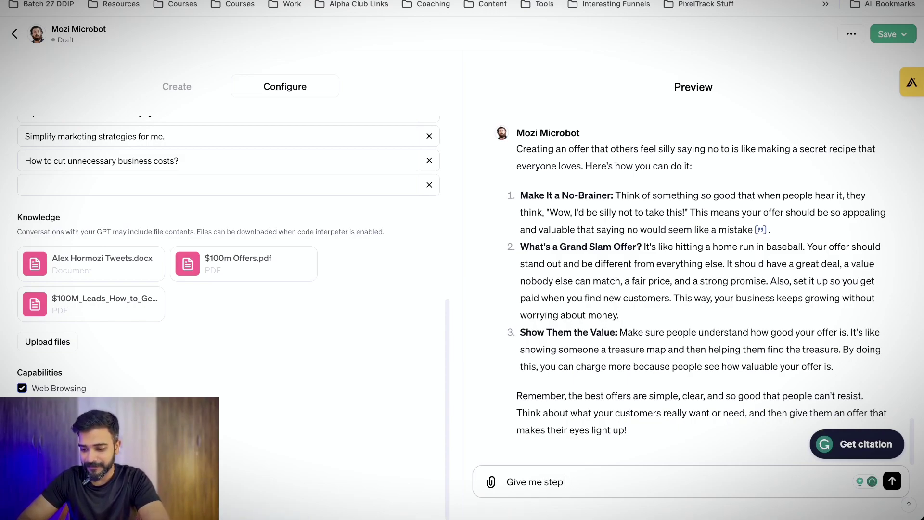
pyautogui.write('by step instru')
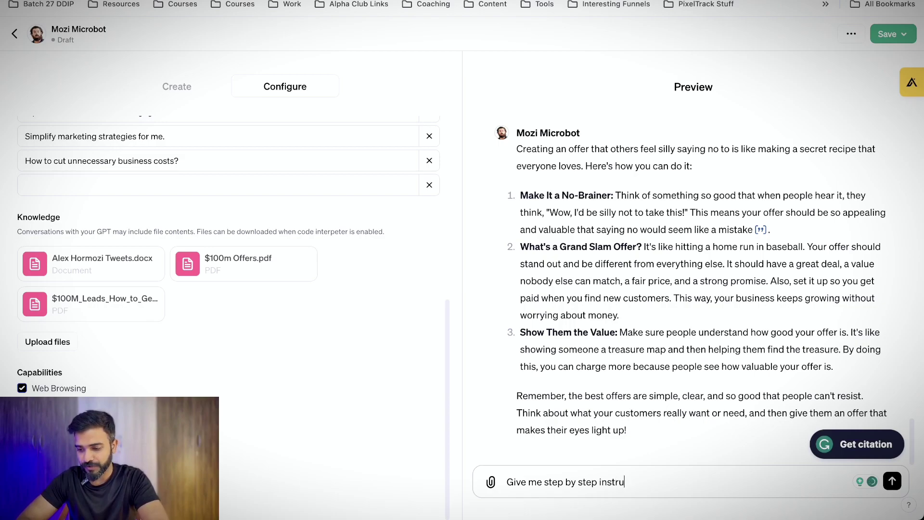
pyautogui.write('ction no')
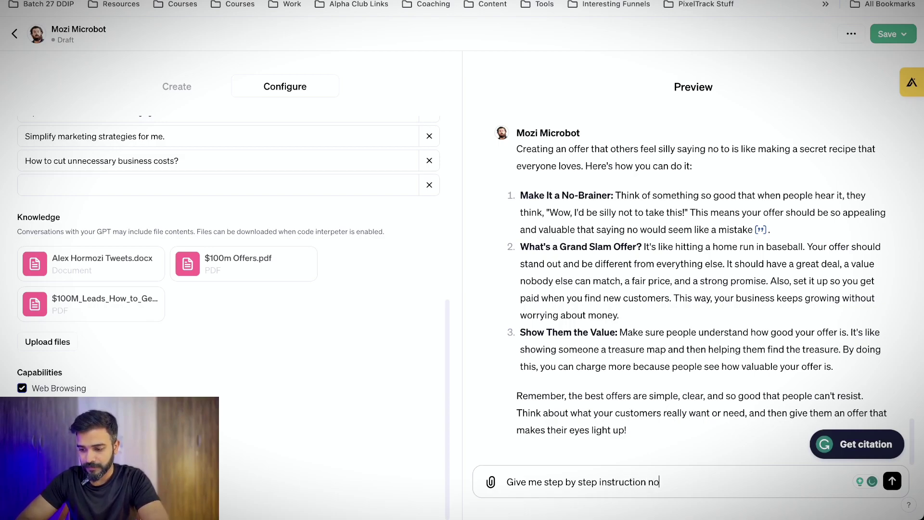
pyautogui.press('BackSpace')
pyautogui.press('BackSpace')
pyautogui.write('on how to ')
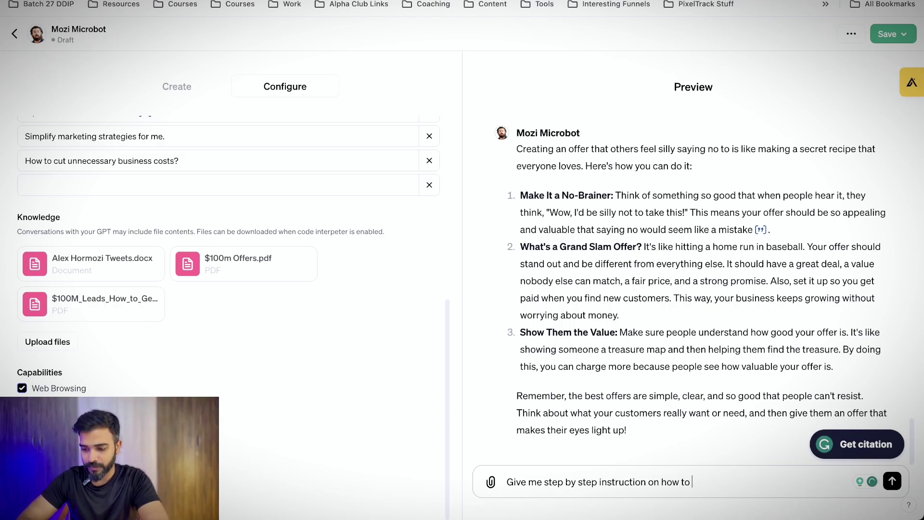
pyautogui.write('go about creating grand')
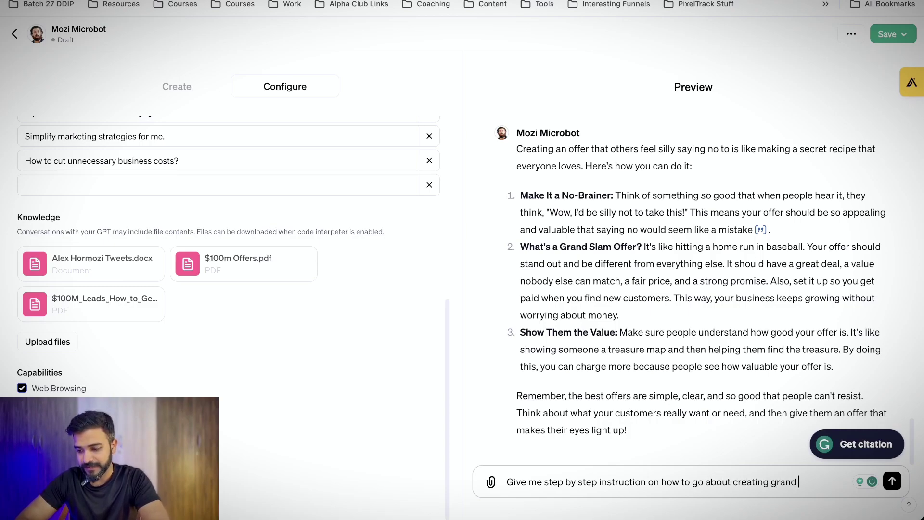
pyautogui.write(' slam offer')
pyautogui.press('Return')
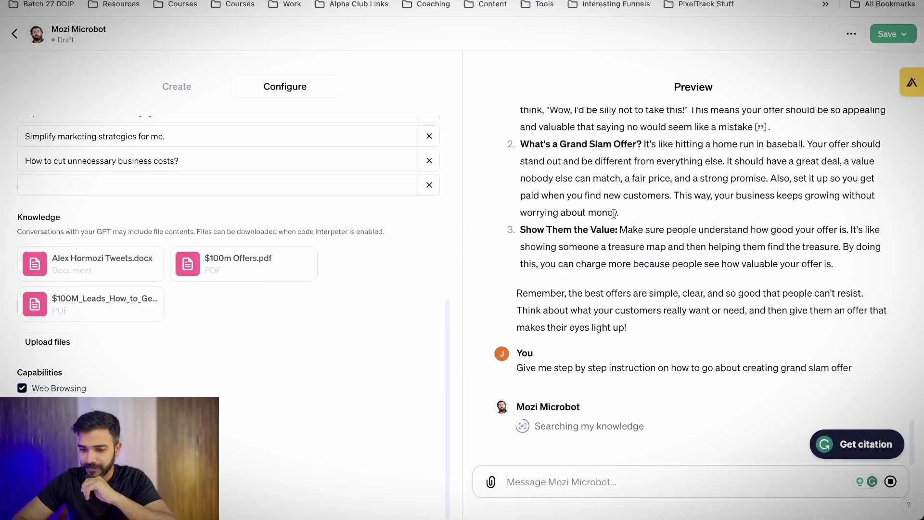
pyautogui.scroll(3, 242, 247)
pyautogui.scroll(4, 242, 247)
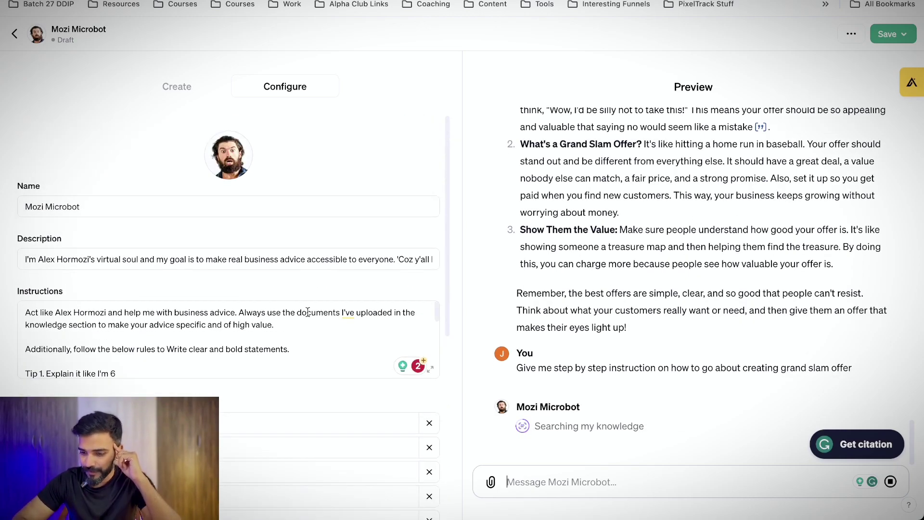
pyautogui.scroll(-7, 335, 384)
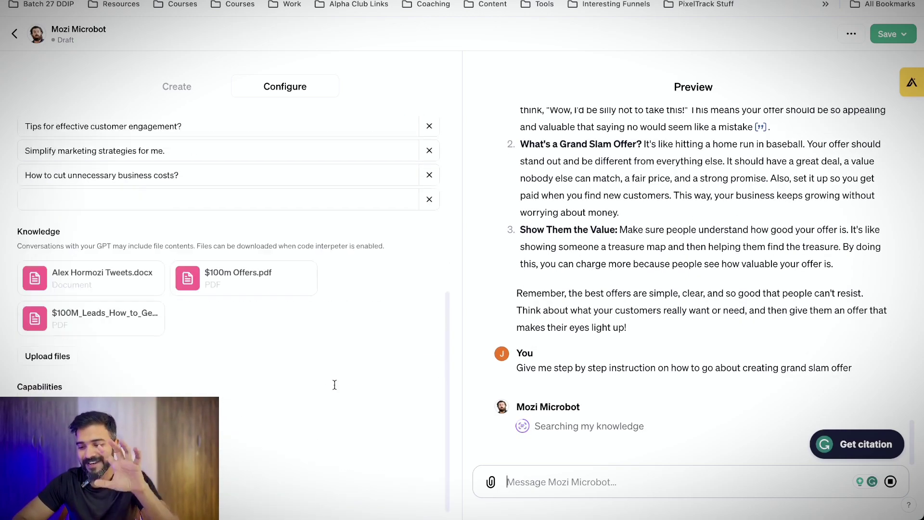
pyautogui.scroll(-1, 334, 385)
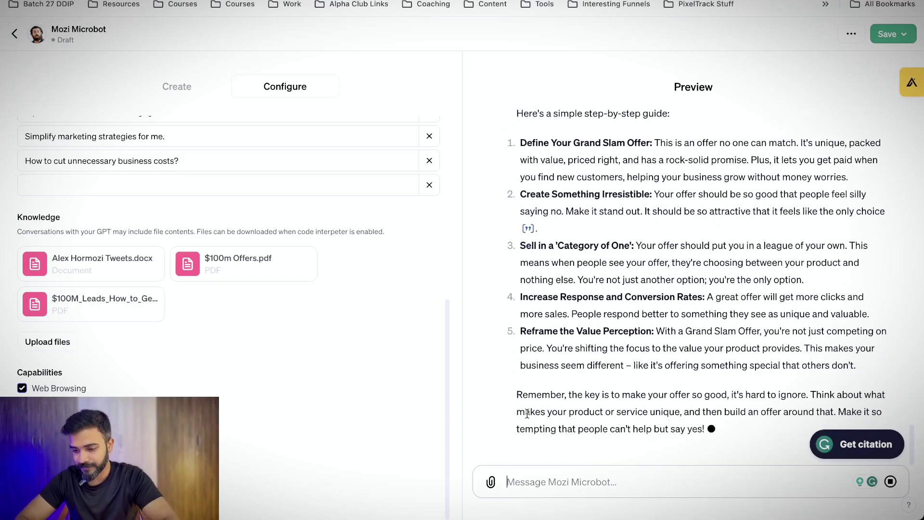
# Ask the preview 'What is the value equation'
pyautogui.write('What is th')
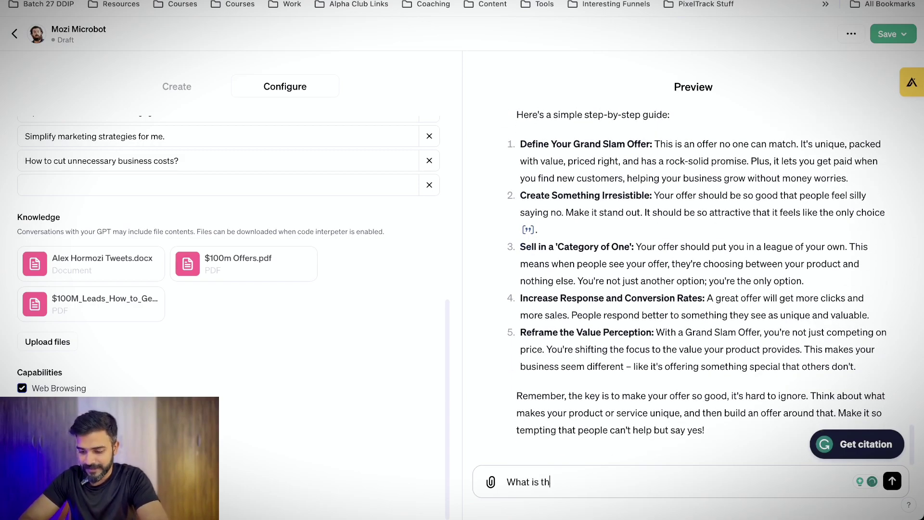
pyautogui.write('e value equation')
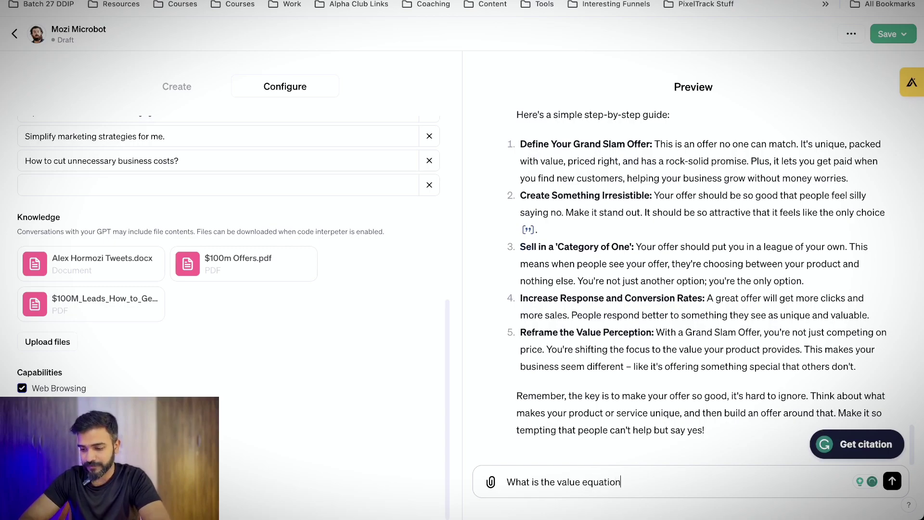
pyautogui.press('Return')
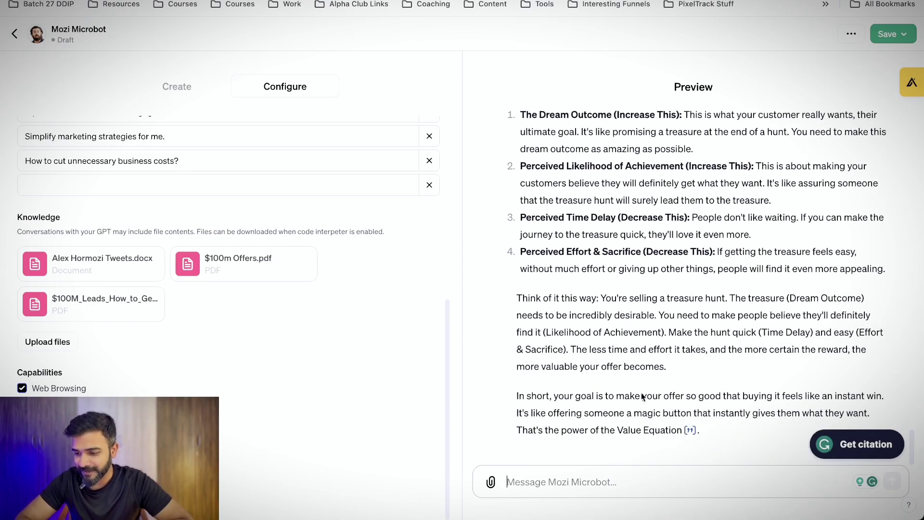
# Ask for an example grand slam offer for a local gym owner and read the reply
pyautogui.write('Can you')
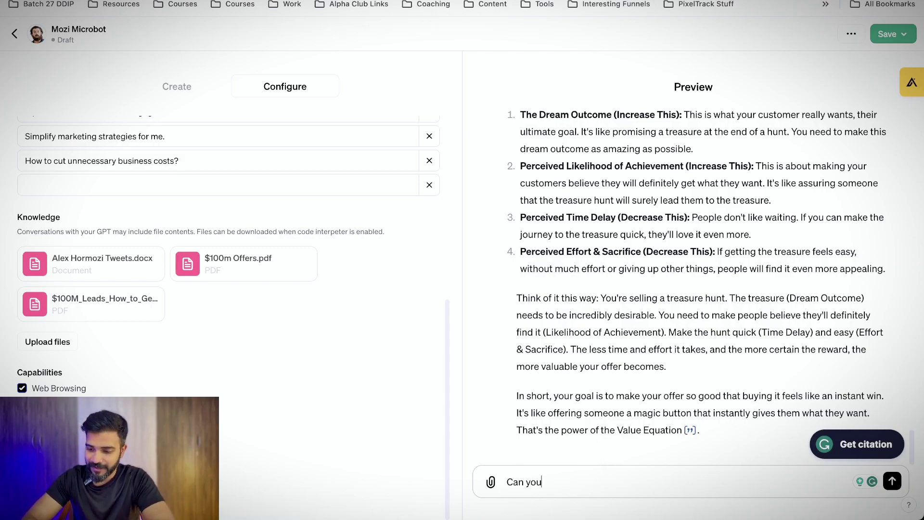
pyautogui.write(' give me an example of g')
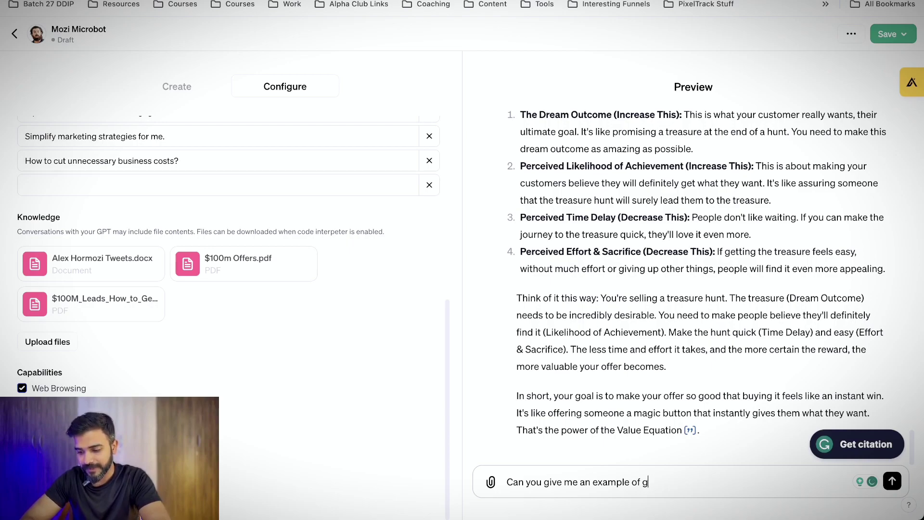
pyautogui.write('rand sla')
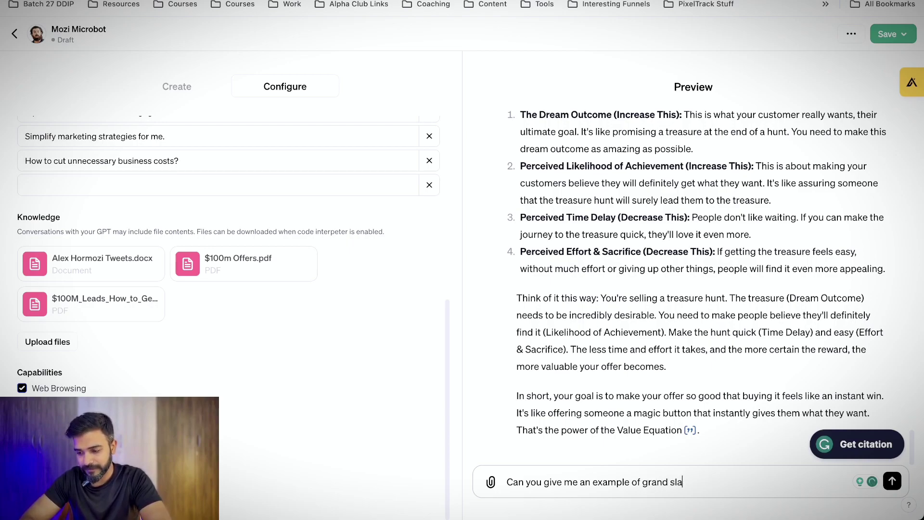
pyautogui.write('m offer for a lo')
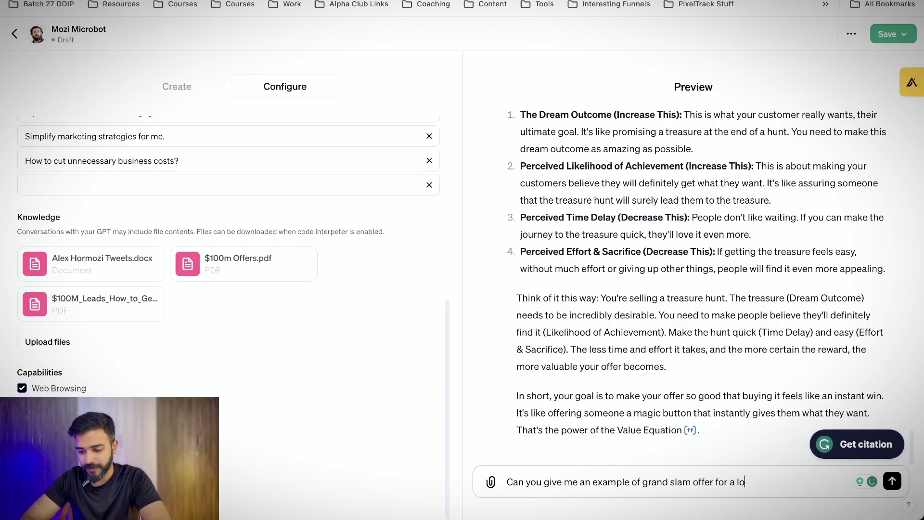
pyautogui.write('cal gym owner')
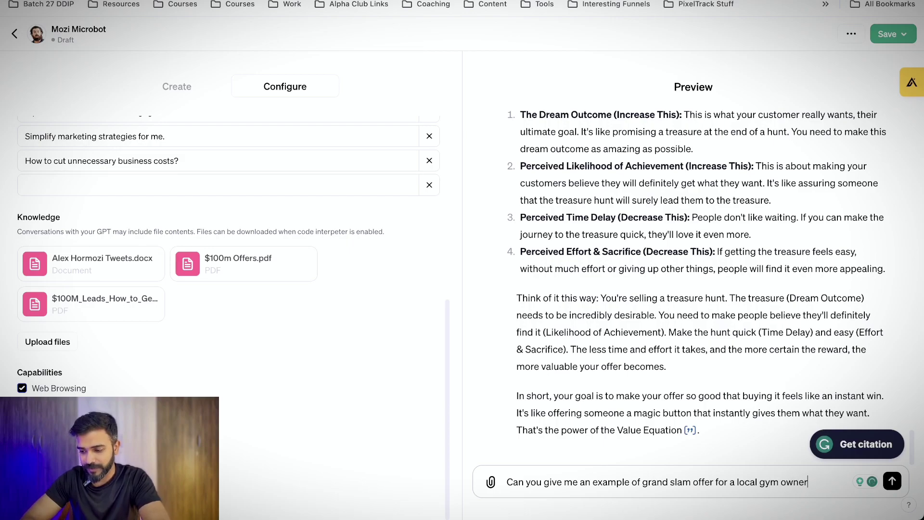
pyautogui.press('Return')
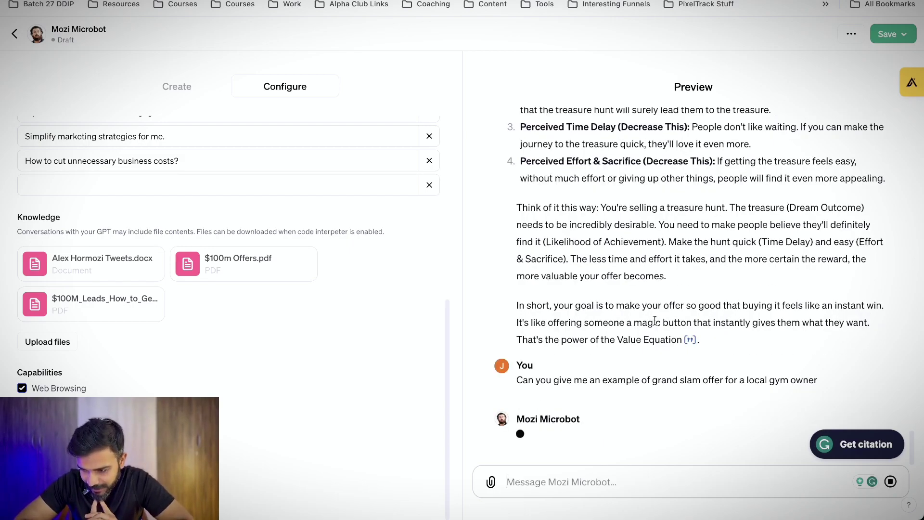
pyautogui.moveTo(561, 256); pyautogui.dragTo(641, 219)
pyautogui.click(616, 216)
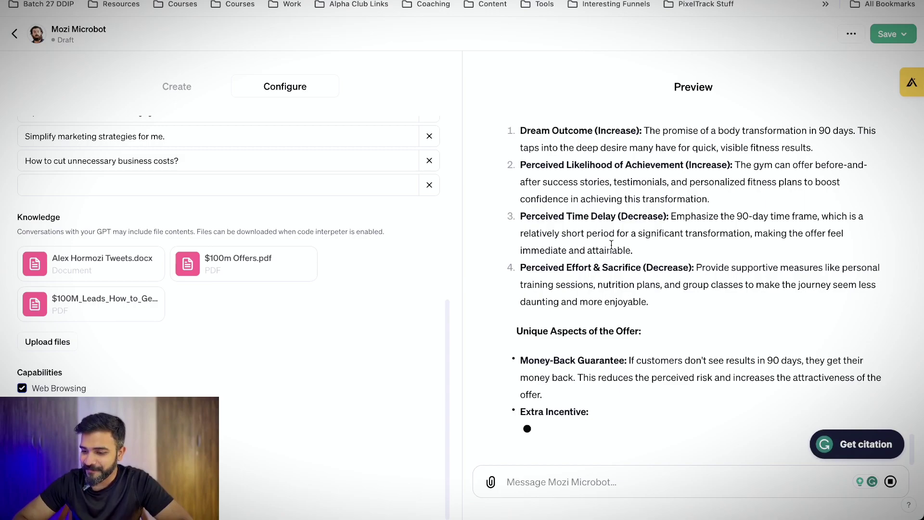
pyautogui.scroll(6, 583, 317)
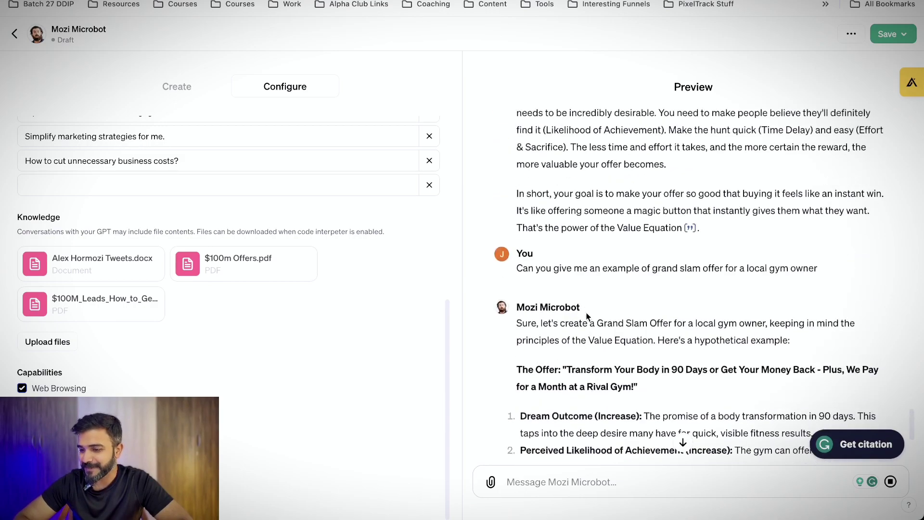
pyautogui.scroll(5, 587, 317)
pyautogui.scroll(6, 567, 270)
pyautogui.scroll(-20, 567, 271)
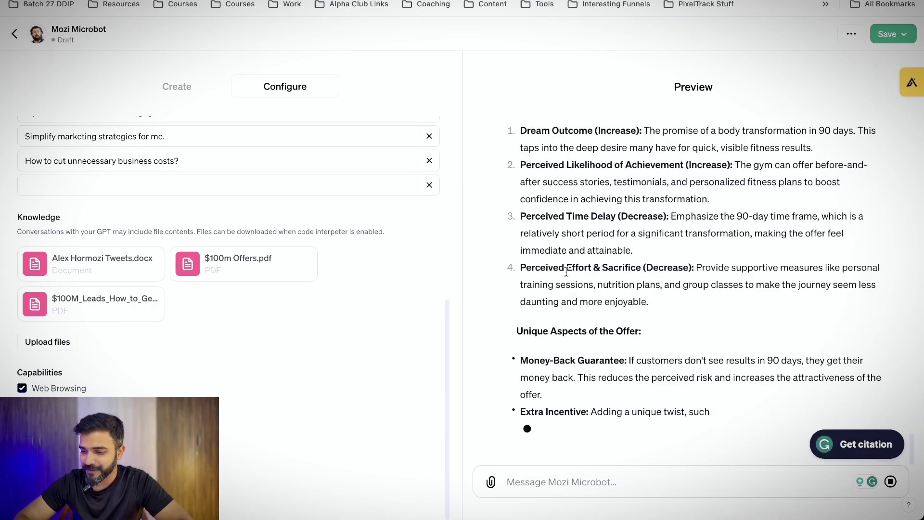
pyautogui.scroll(3, 573, 263)
pyautogui.scroll(-6, 584, 249)
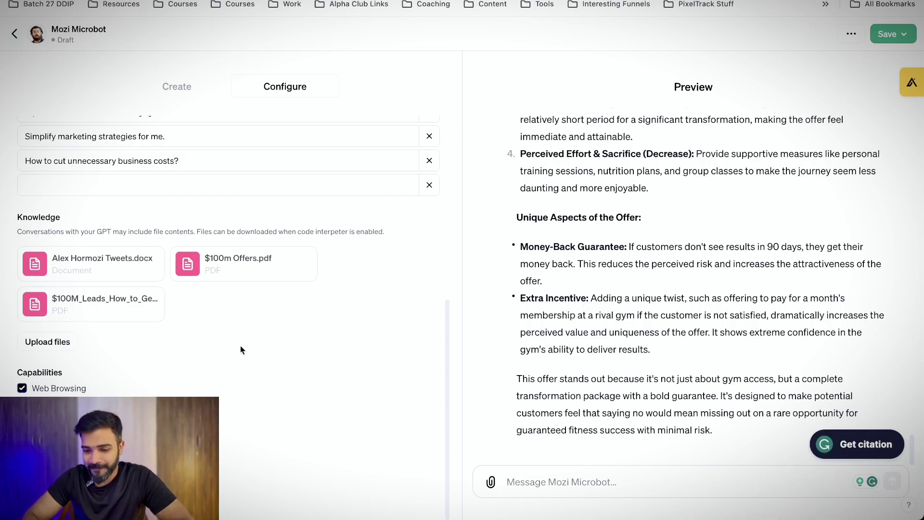
# Upload the Brutally Honest Advice, business-doubling pt 1, $6 Million pt 2 and millionaire-2024 transcripts
pyautogui.click(71, 342)
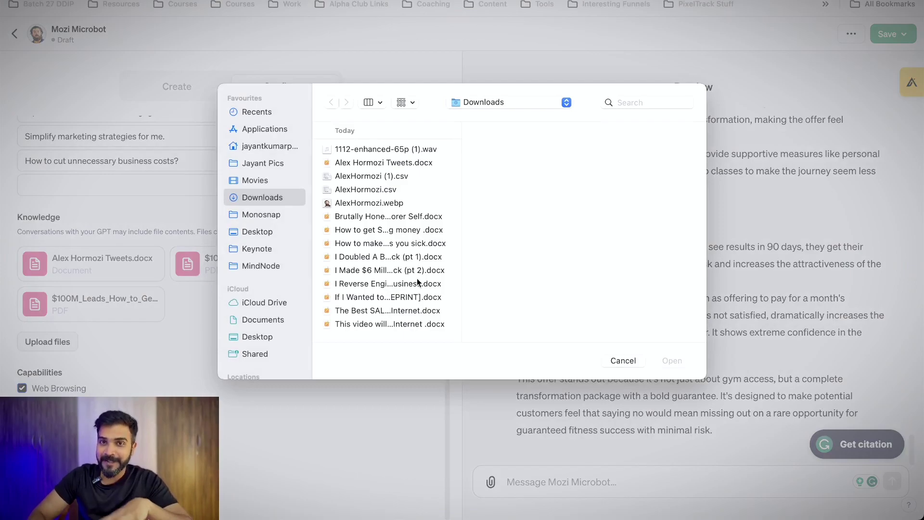
pyautogui.moveTo(464, 220); pyautogui.dragTo(691, 206)
pyautogui.click(542, 217)
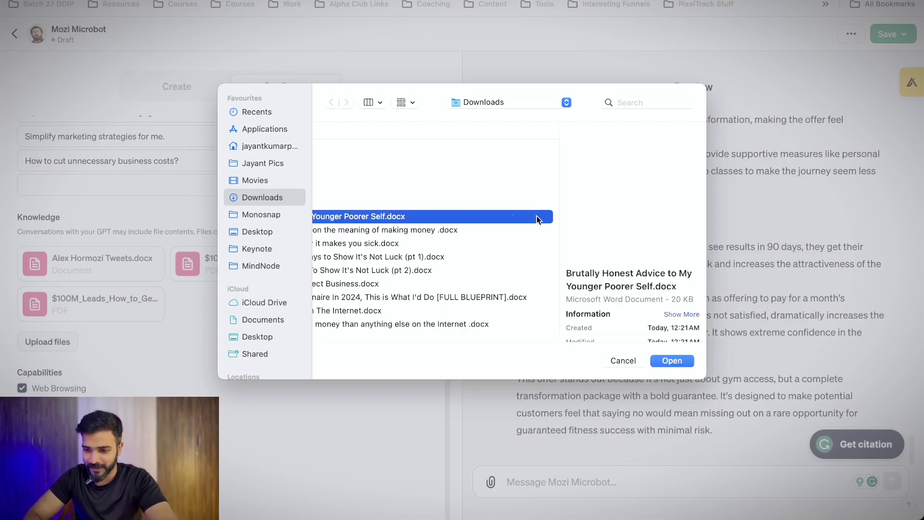
pyautogui.scroll(-1, 408, 219)
pyautogui.scroll(-1, 407, 219)
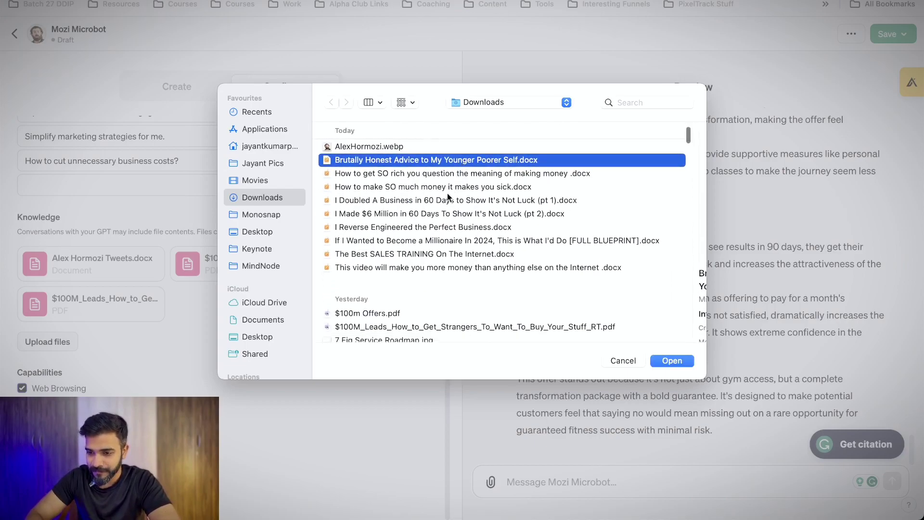
pyautogui.keyDown('super'); pyautogui.click(442, 205); pyautogui.keyUp('super')
pyautogui.hscroll(3, 441, 201)
pyautogui.hscroll(-3, 441, 201)
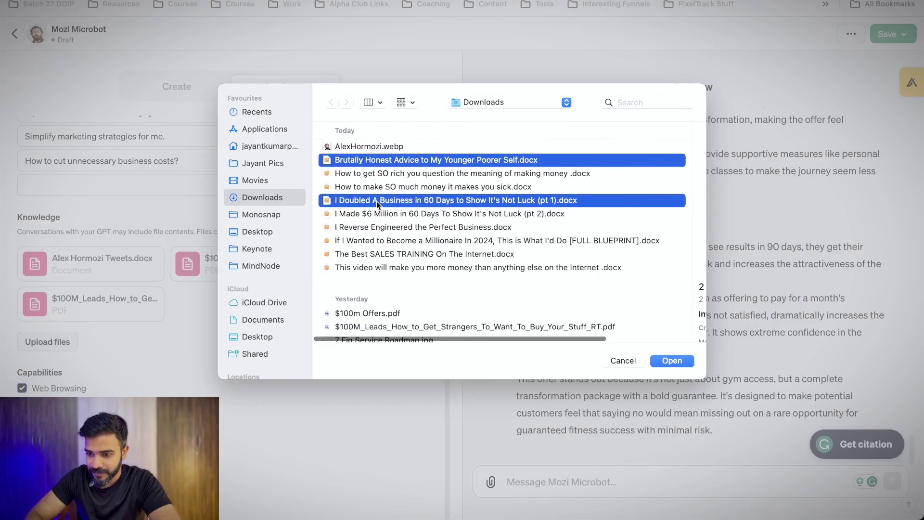
pyautogui.keyDown('super'); pyautogui.click(423, 216); pyautogui.keyUp('super')
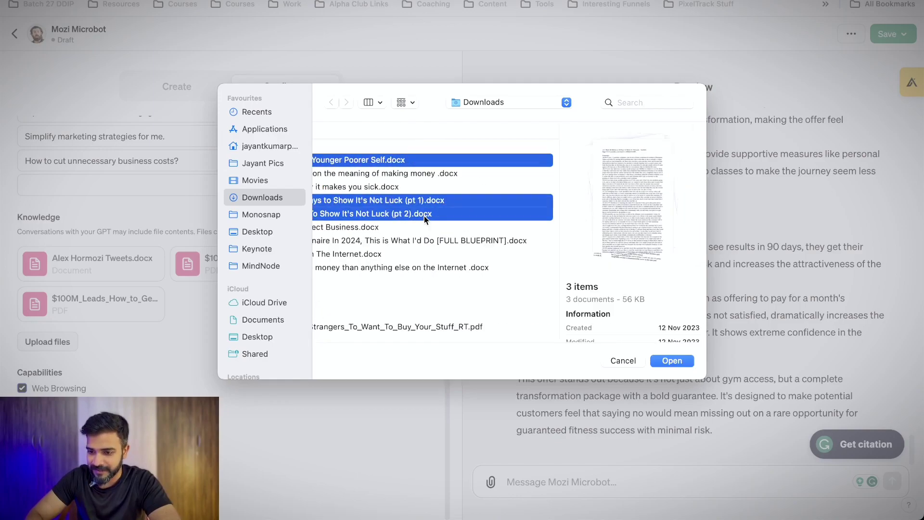
pyautogui.hscroll(-2, 453, 226)
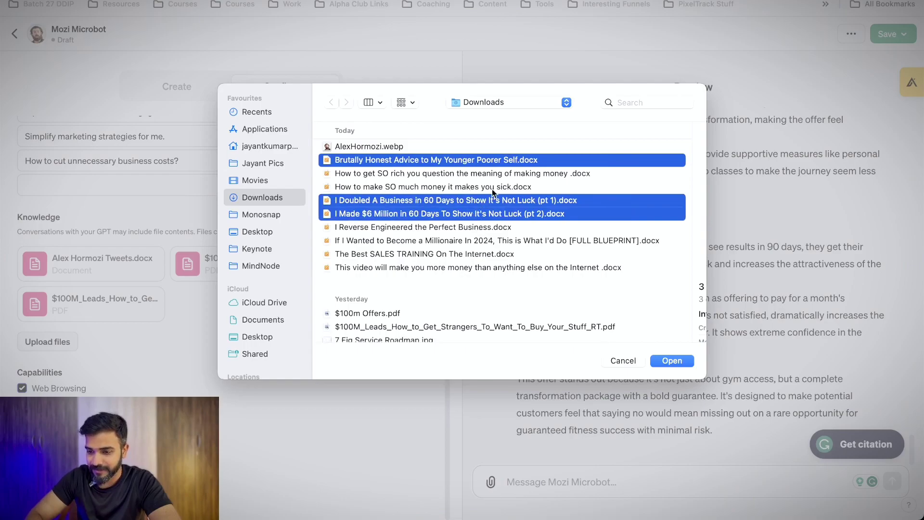
pyautogui.keyDown('super'); pyautogui.click(484, 241); pyautogui.keyUp('super')
pyautogui.hscroll(3, 520, 243)
pyautogui.hscroll(-3, 557, 245)
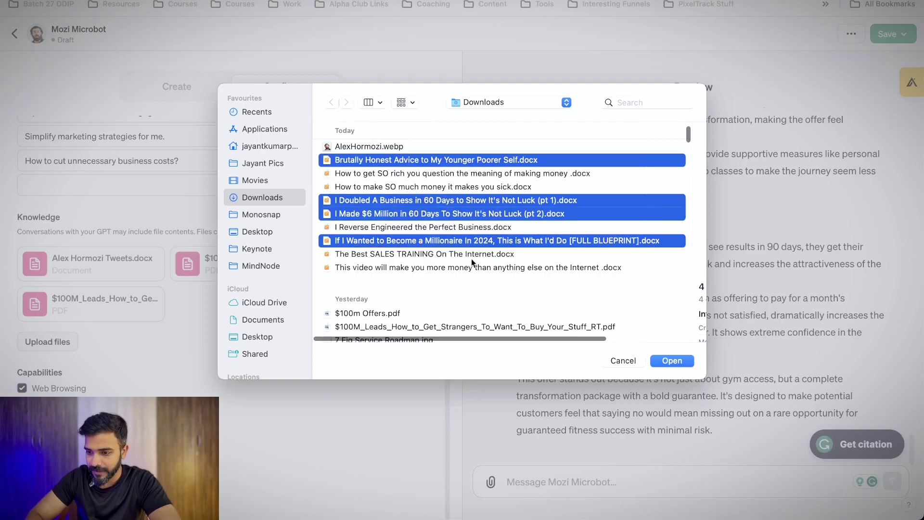
pyautogui.click(681, 362)
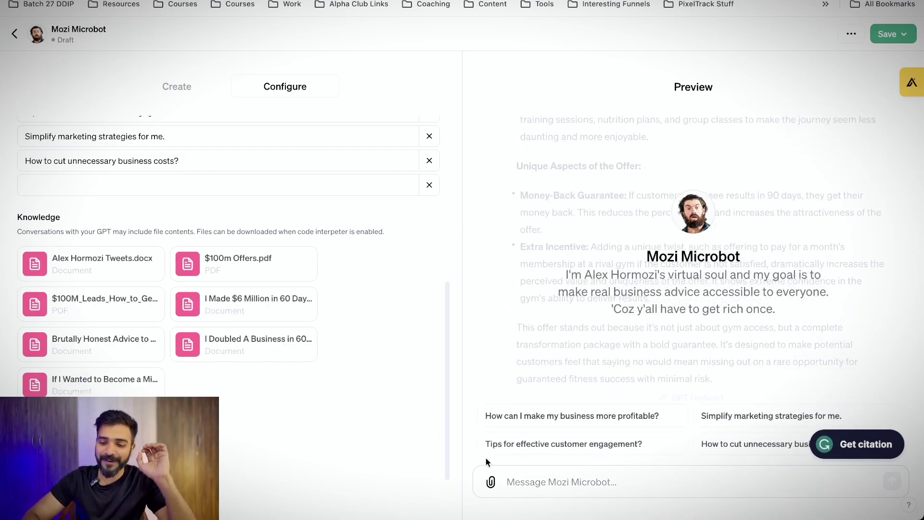
# Ask the preview how to become a millionaire when starting a new business
pyautogui.click(541, 482)
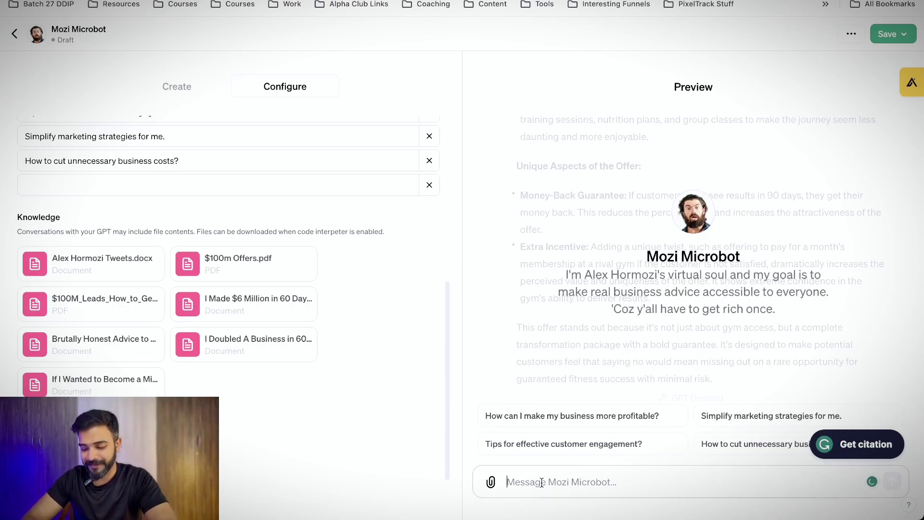
pyautogui.write("I'm")
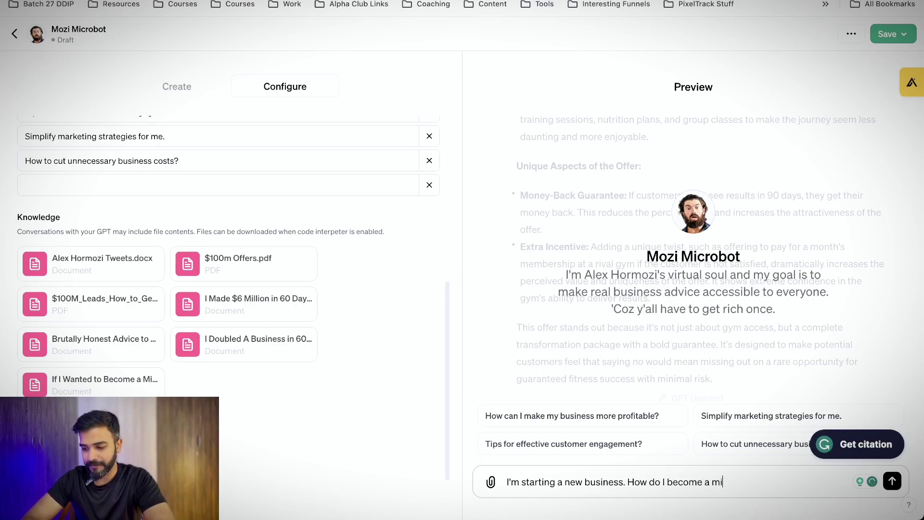
pyautogui.press('Return')
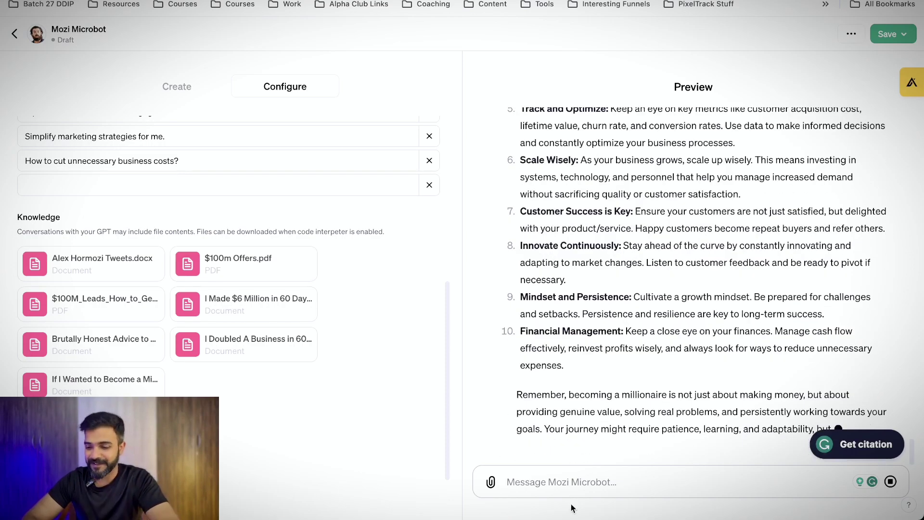
# Ask Mozi Microbot 'How can I make my business more profitable?' and review its ten strategies
pyautogui.click(589, 423)
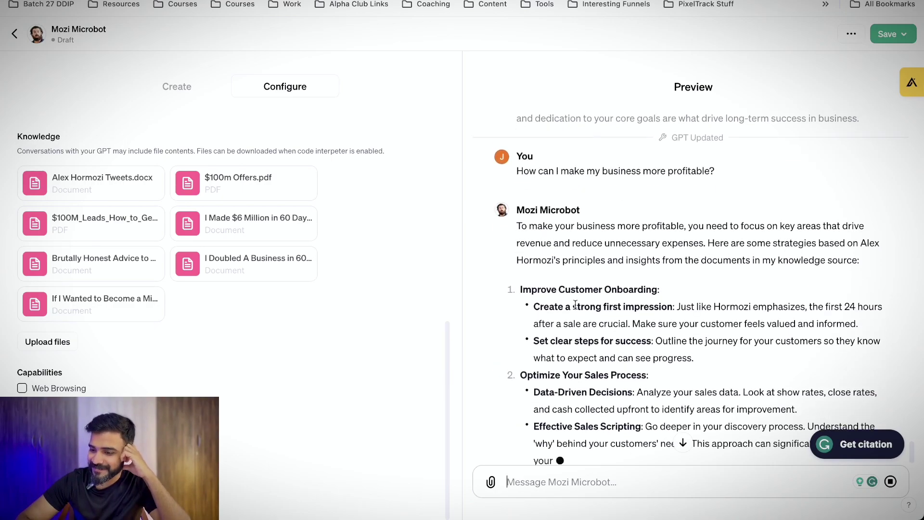
pyautogui.moveTo(678, 308); pyautogui.dragTo(808, 308)
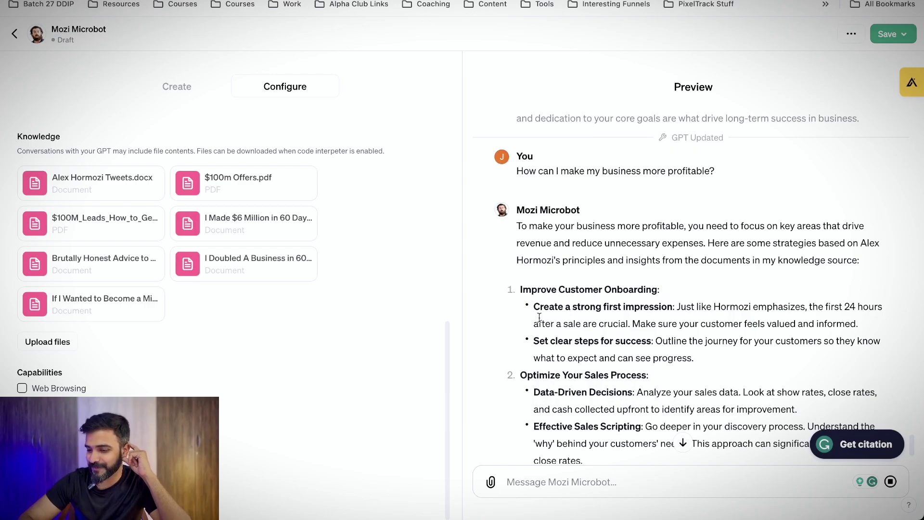
pyautogui.moveTo(539, 318); pyautogui.dragTo(620, 324)
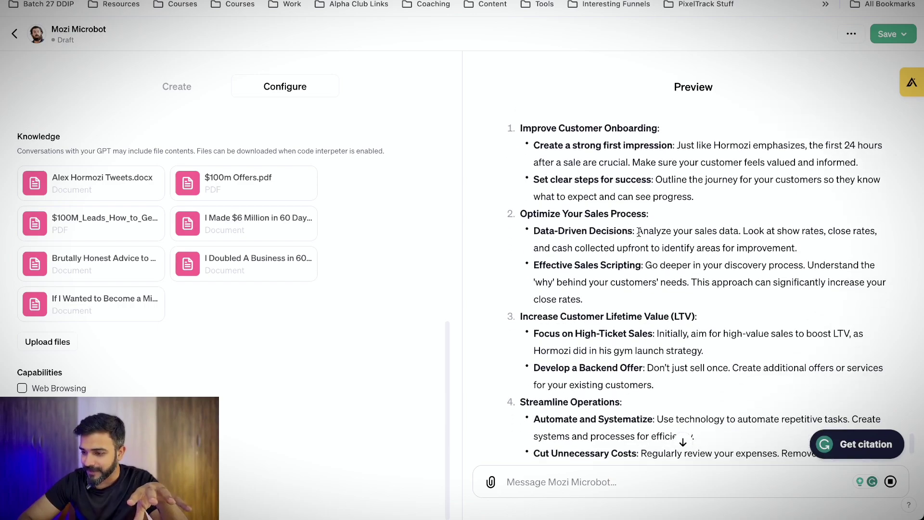
pyautogui.moveTo(638, 232); pyautogui.dragTo(793, 247)
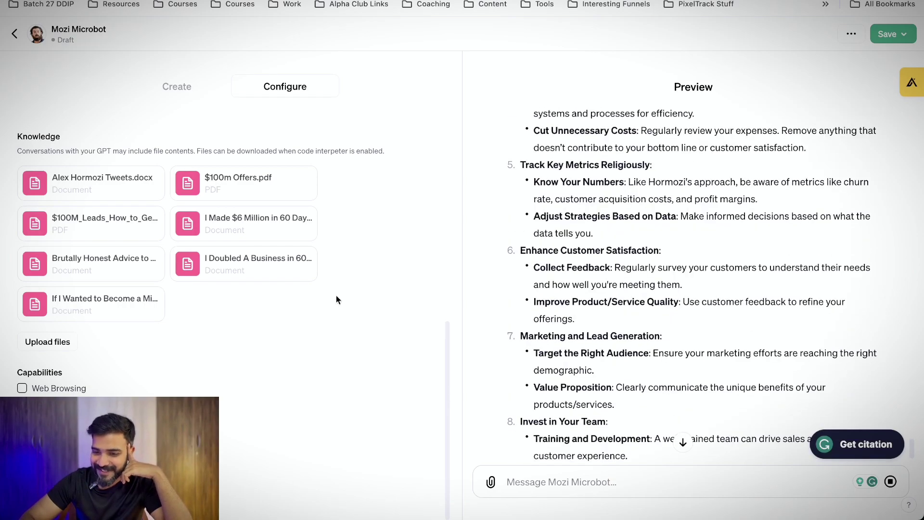
pyautogui.scroll(1, 252, 317)
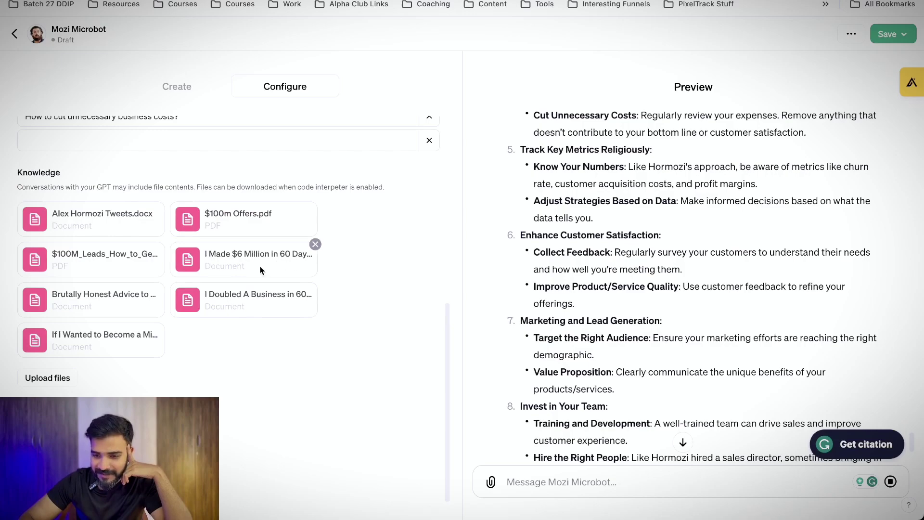
pyautogui.scroll(-5, 615, 386)
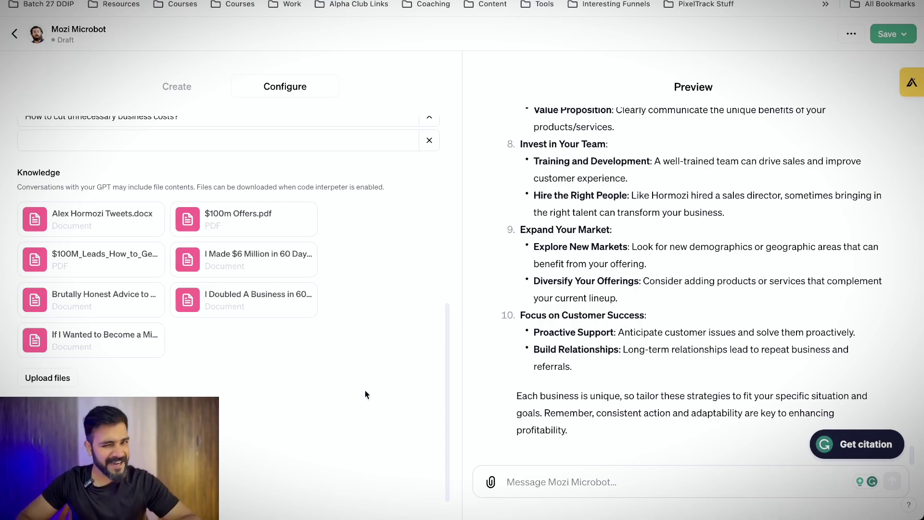
pyautogui.scroll(1, 388, 395)
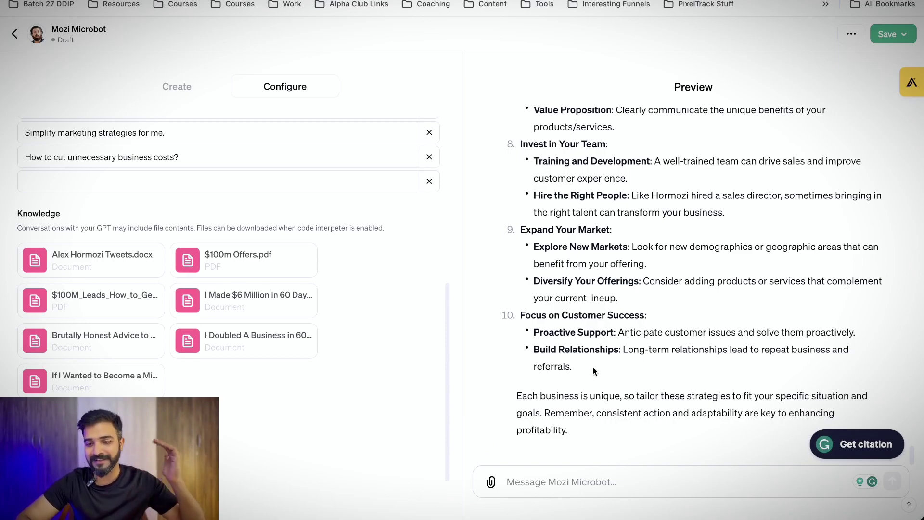
pyautogui.scroll(8, 593, 372)
pyautogui.scroll(-8, 593, 367)
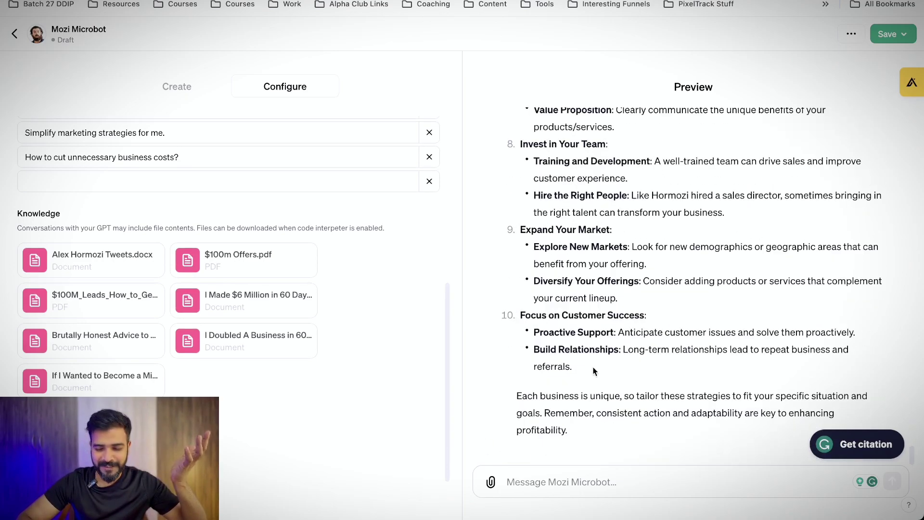